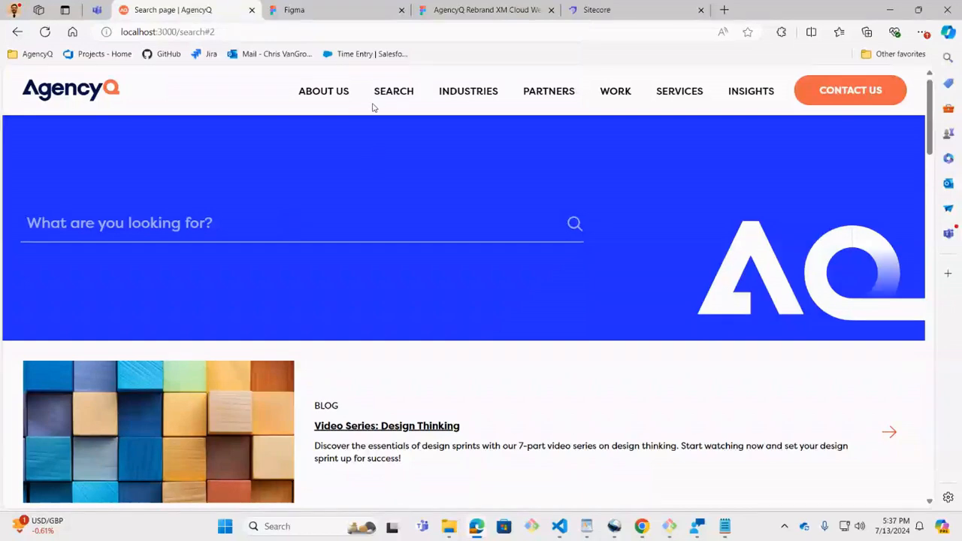
- Switch to Sitecore and examine the sitemap trigger URL of the agencyQ source, leaving the trigger unedited
click(607, 9)
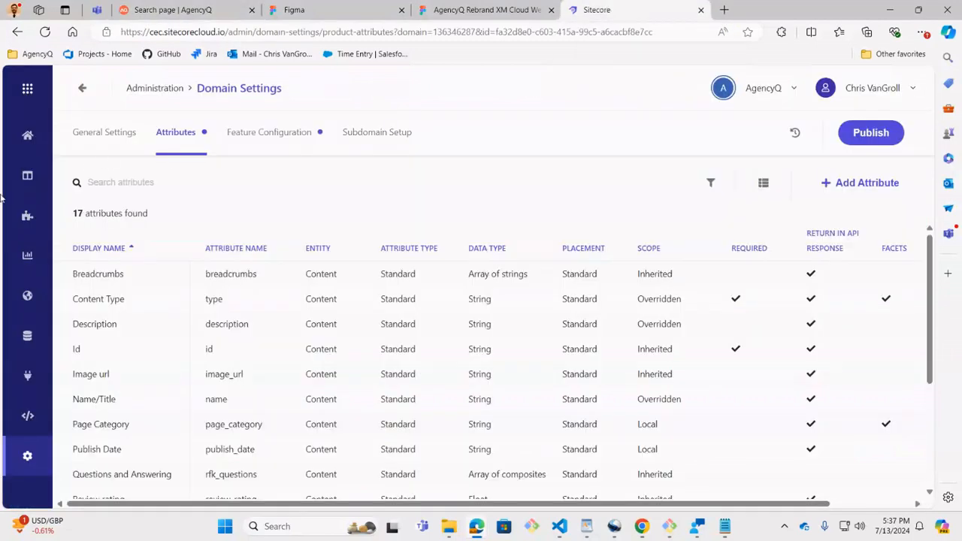
click(26, 141)
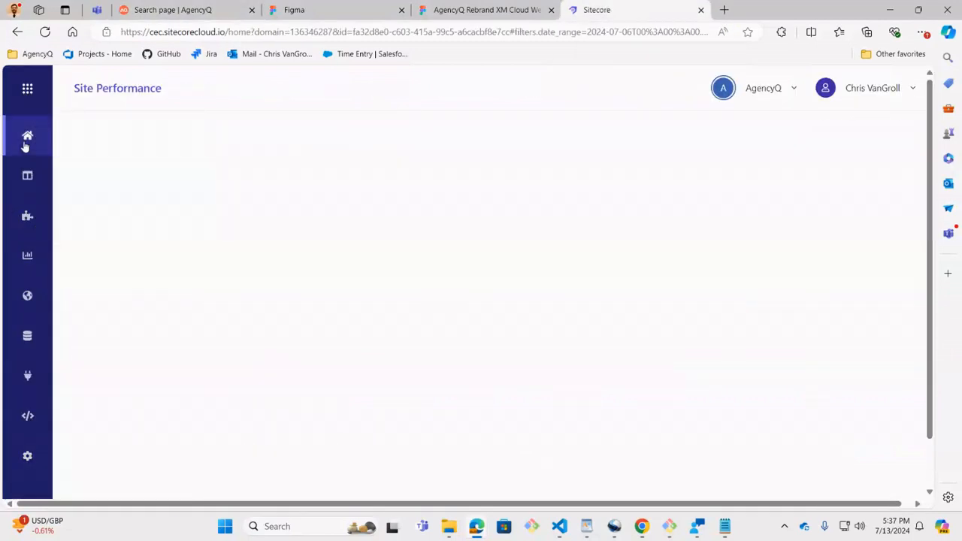
click(27, 375)
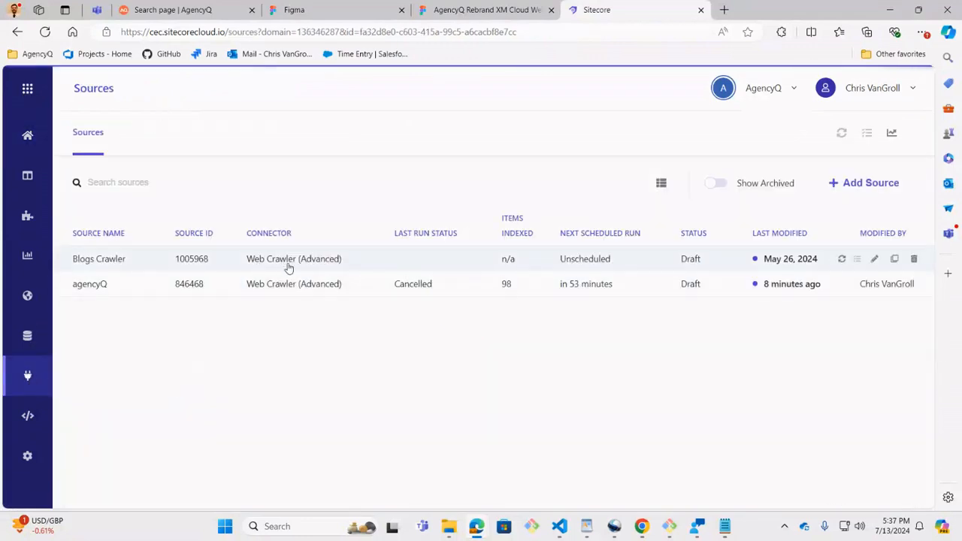
click(222, 293)
scroll(263, 304, down, 10)
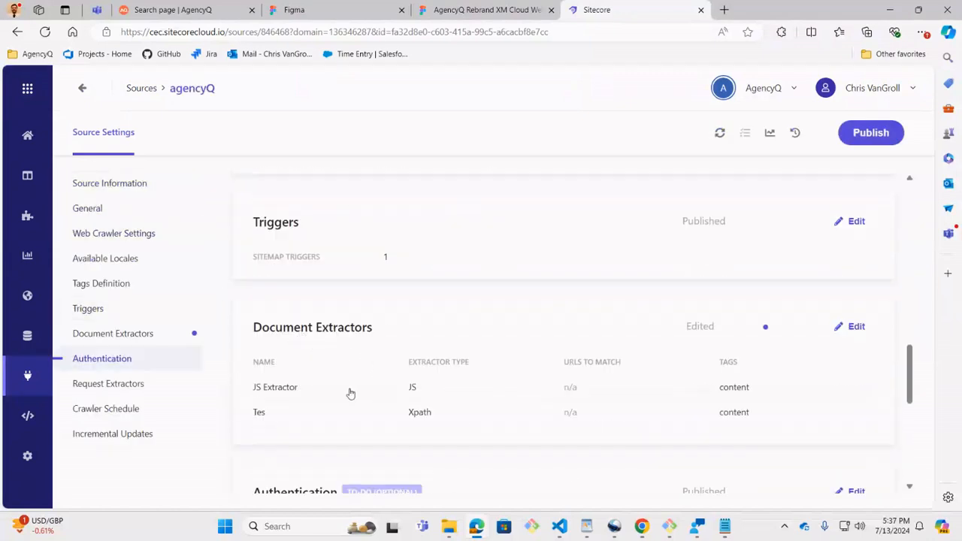
click(349, 265)
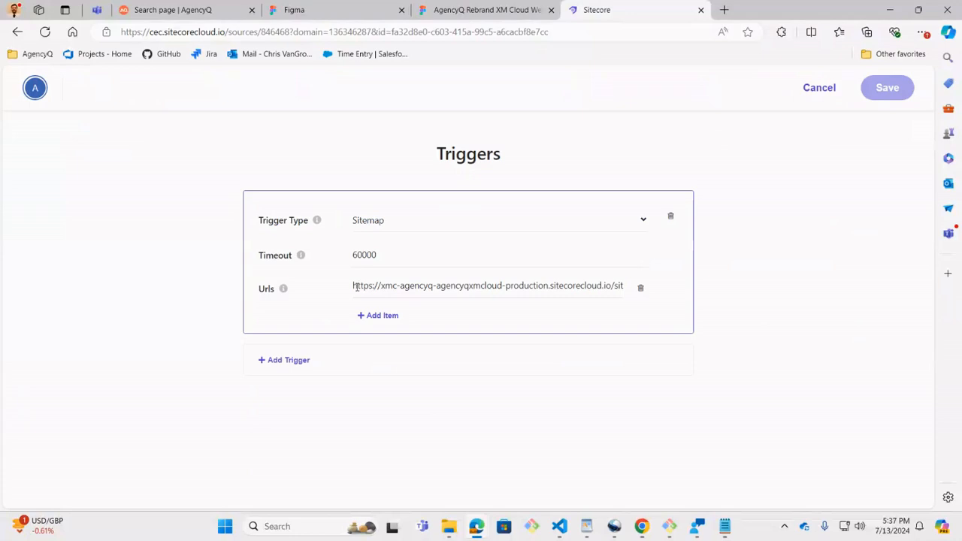
drag(355, 286, 447, 286)
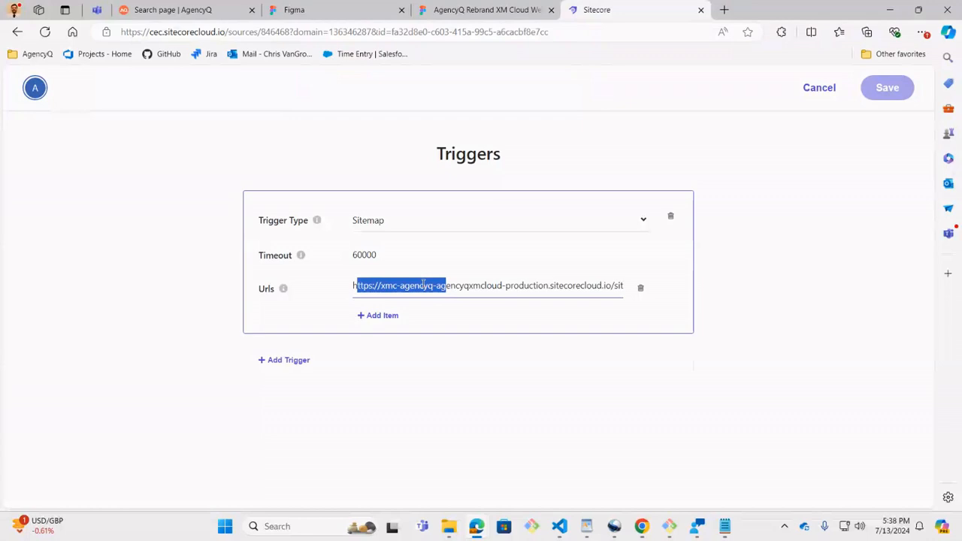
click(819, 88)
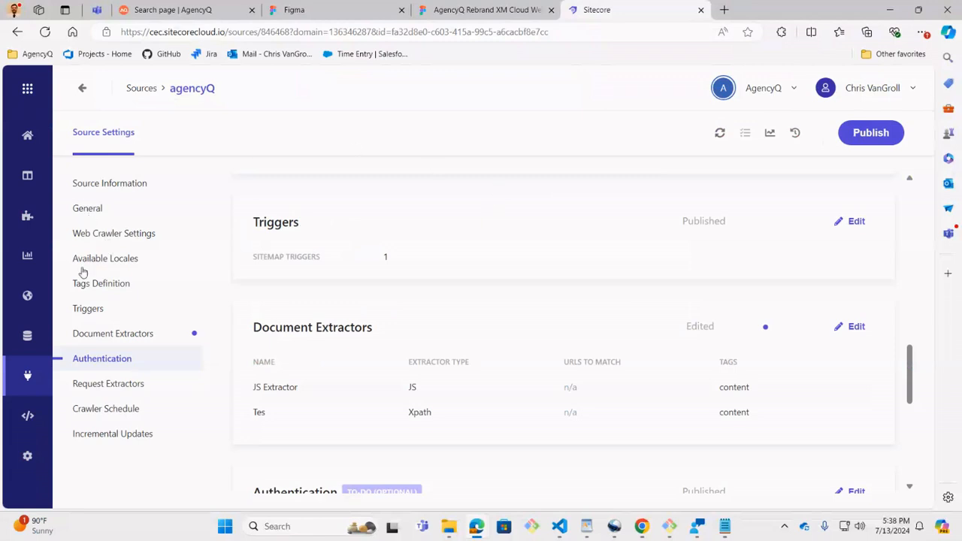
- Add a domain attribute for the Content entity with display name "Body Content" and attribute name "body_content"
click(26, 458)
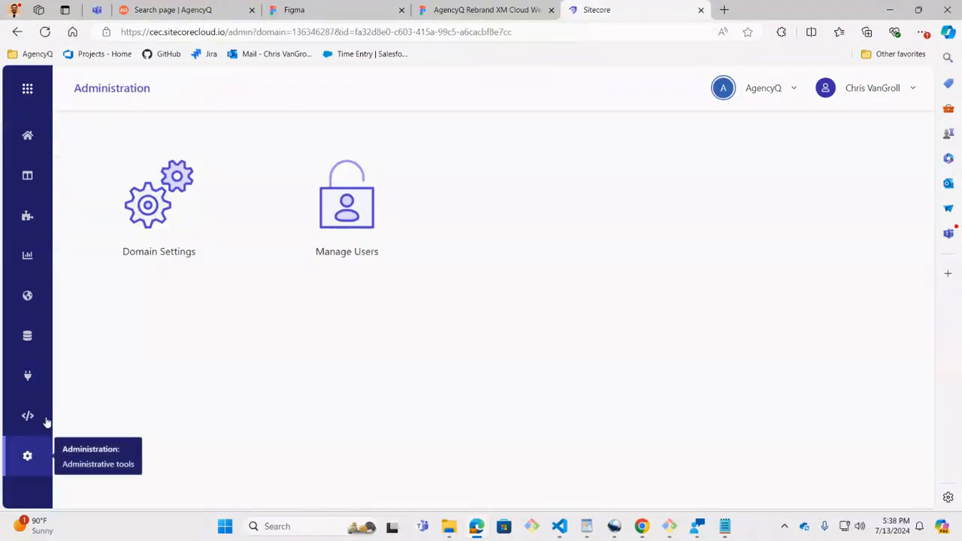
click(170, 202)
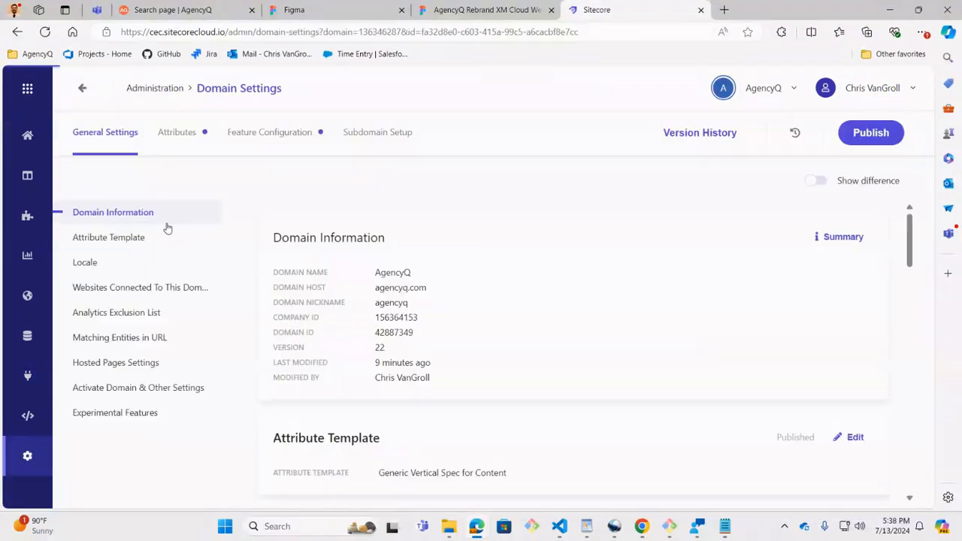
click(185, 133)
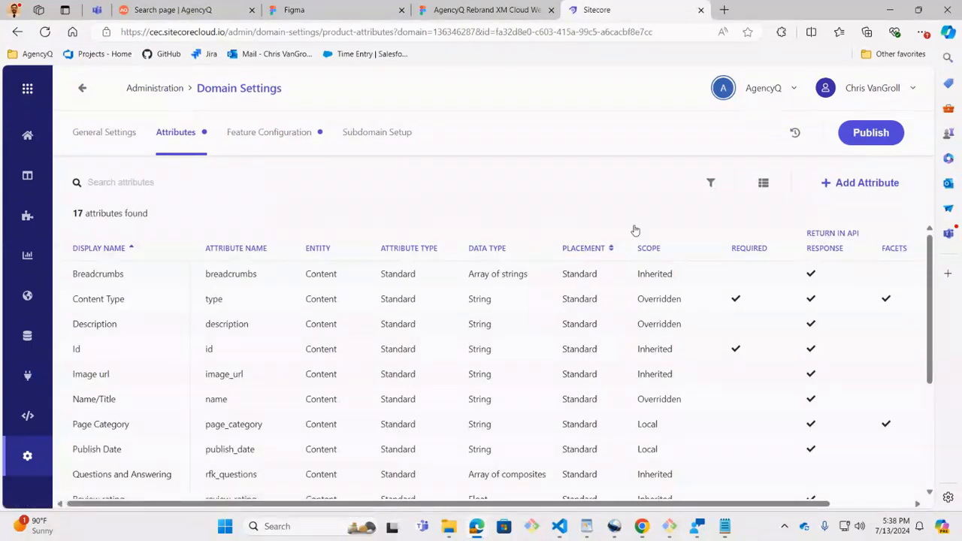
click(877, 184)
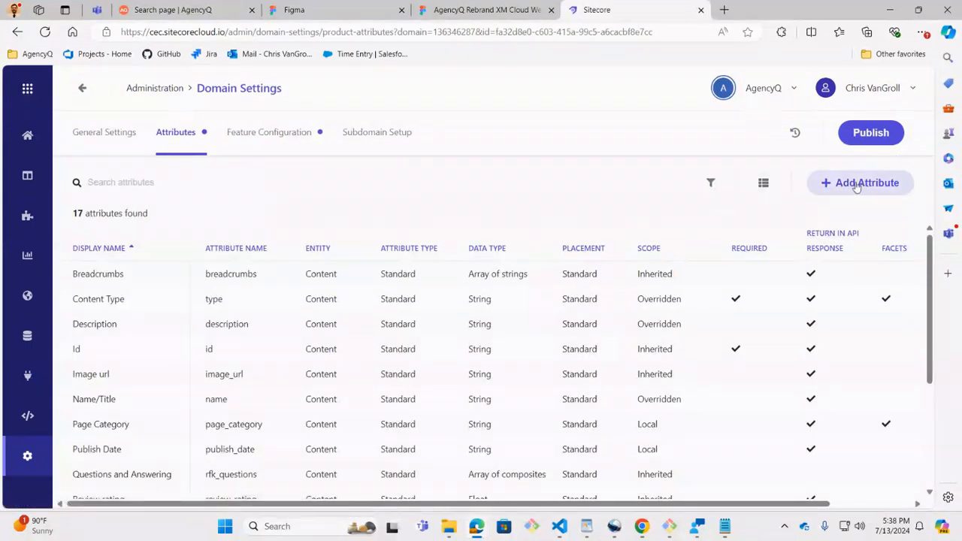
click(322, 144)
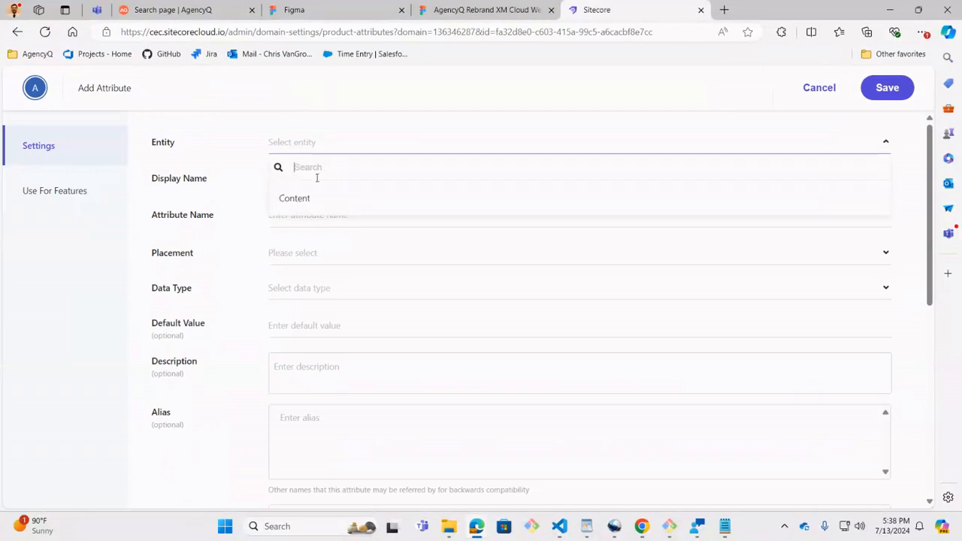
click(311, 195)
click(312, 177)
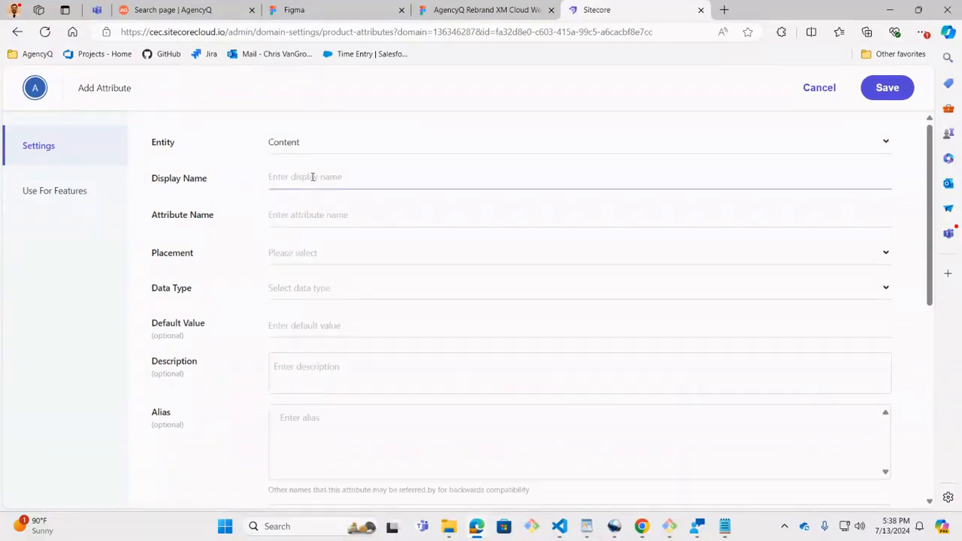
text(Body Content)
key(Tab)
text(body)
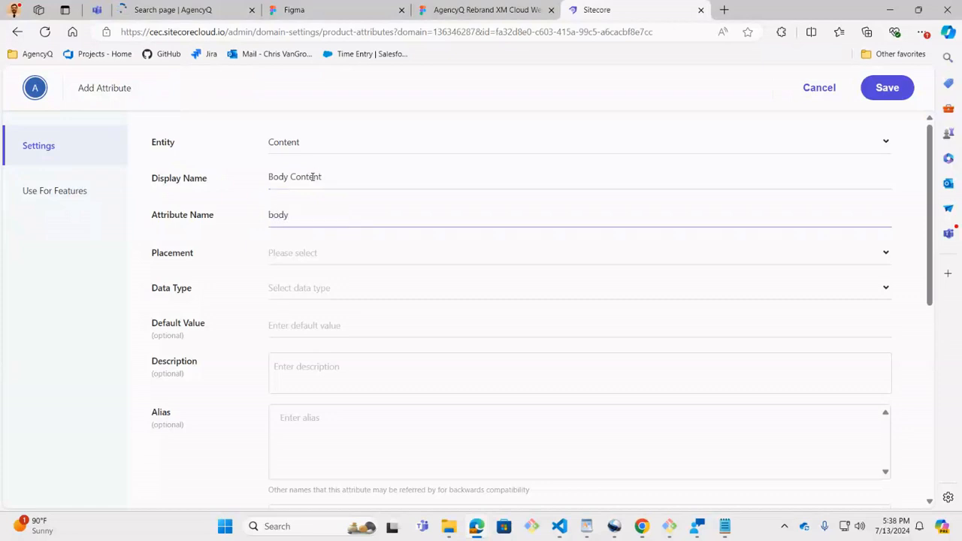
text(_content)
- Set the new attribute's placement to Standard and its data type to String
click(341, 255)
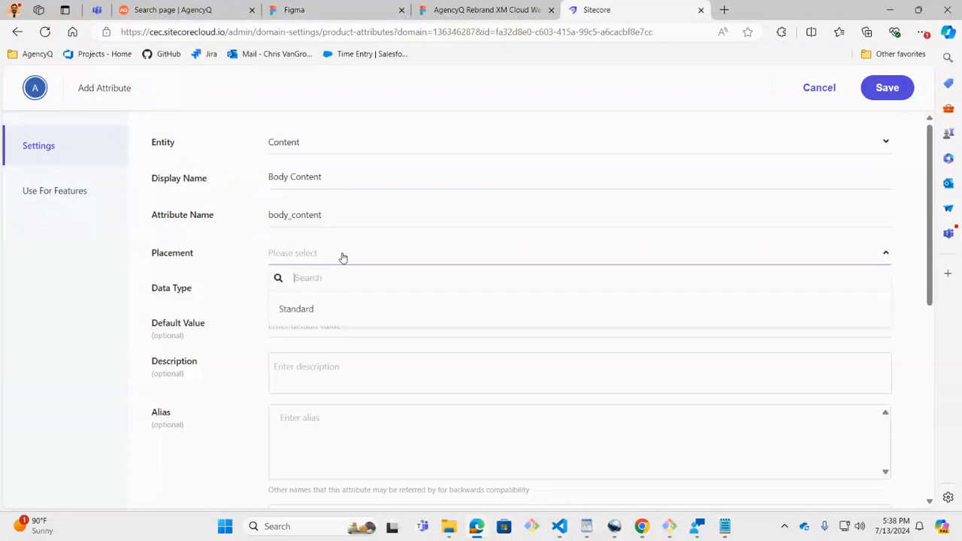
click(323, 314)
click(341, 293)
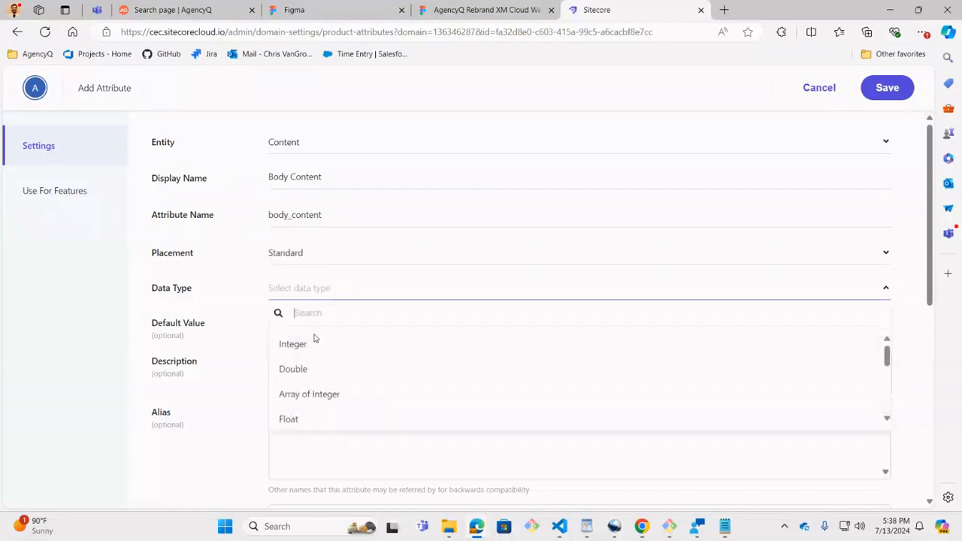
scroll(311, 385, down, 2)
scroll(311, 386, down, 2)
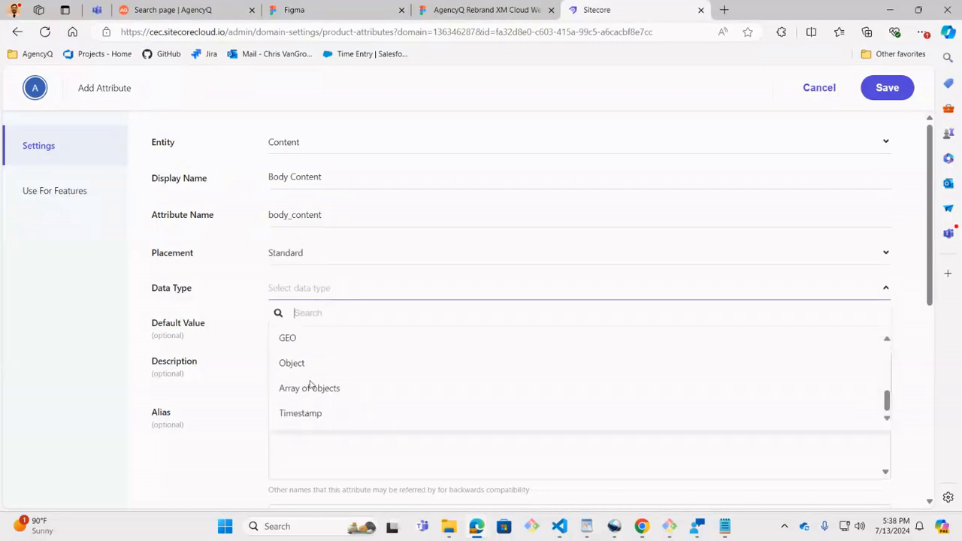
scroll(318, 378, down, 1)
scroll(318, 373, up, 4)
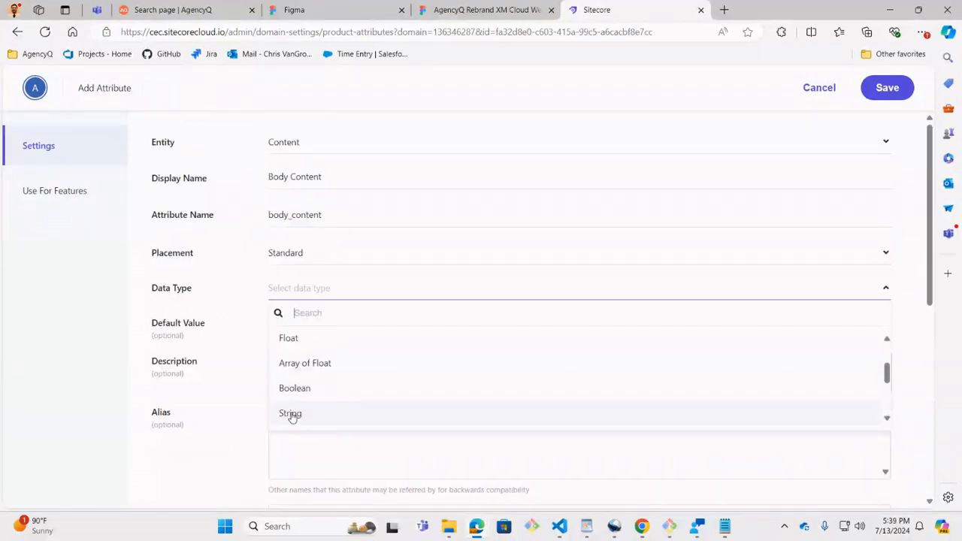
click(291, 415)
- Enable Return In Api Response for the Body Content attribute and check its remaining settings
scroll(391, 342, down, 5)
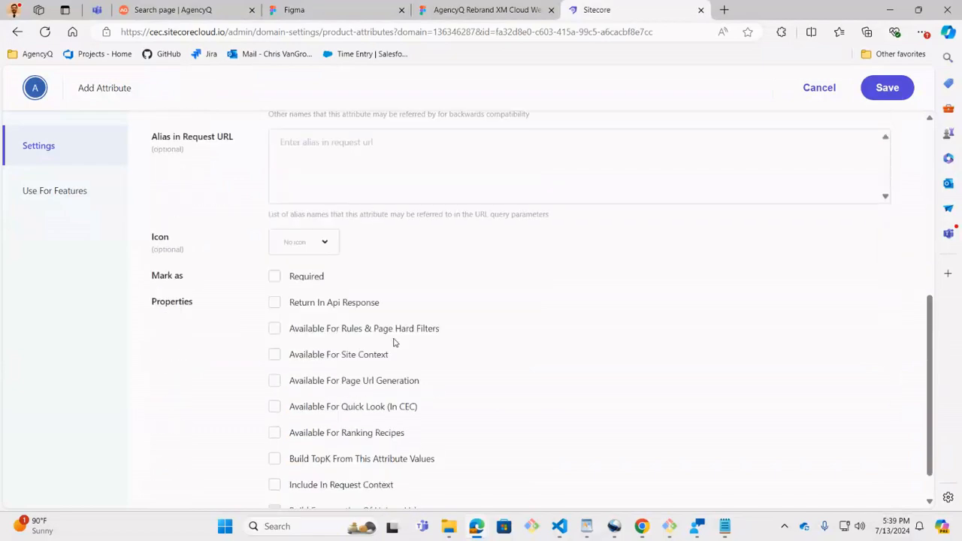
click(275, 303)
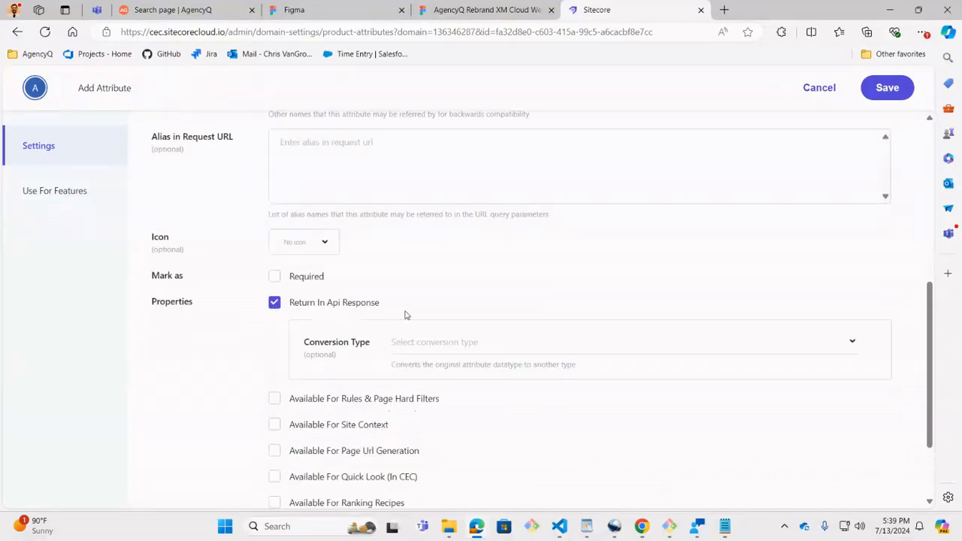
scroll(412, 314, down, 2)
scroll(417, 323, up, 2)
scroll(415, 327, up, 5)
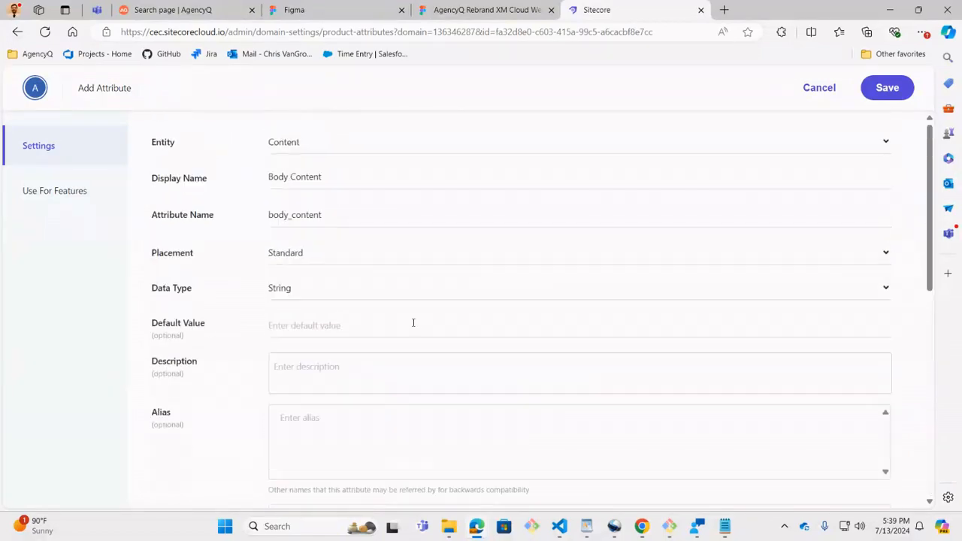
scroll(454, 306, down, 7)
scroll(454, 306, up, 7)
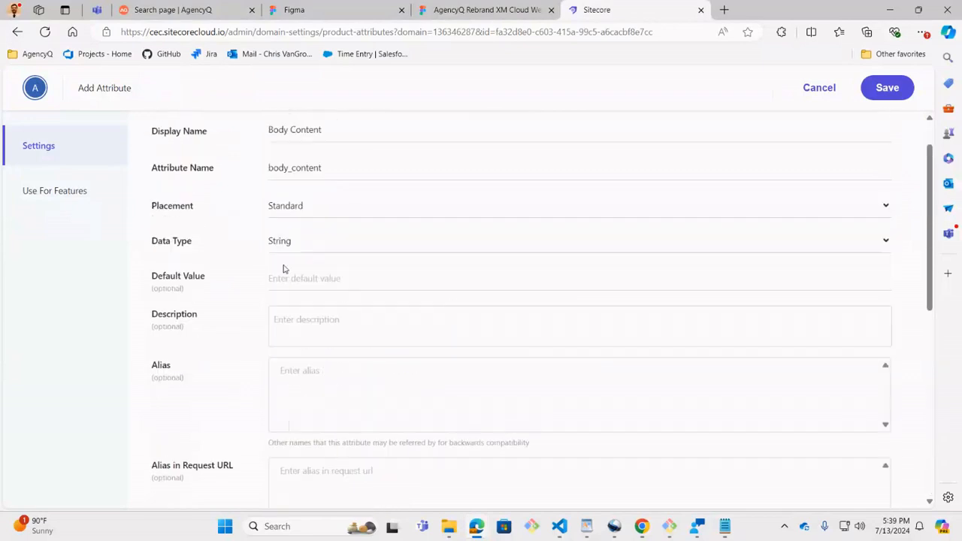
- Enable the Textual Relevance feature for the Body Content attribute and save the attribute
click(51, 194)
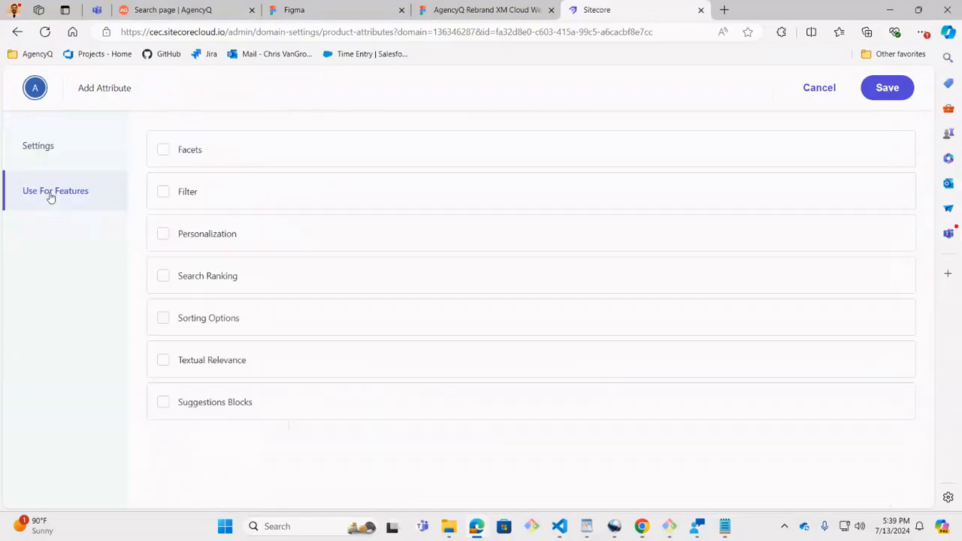
click(163, 361)
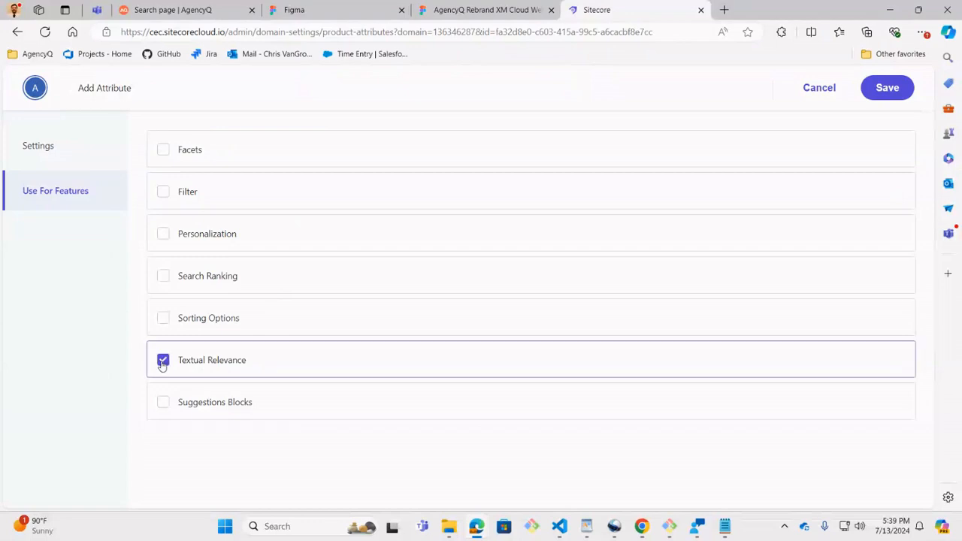
click(895, 95)
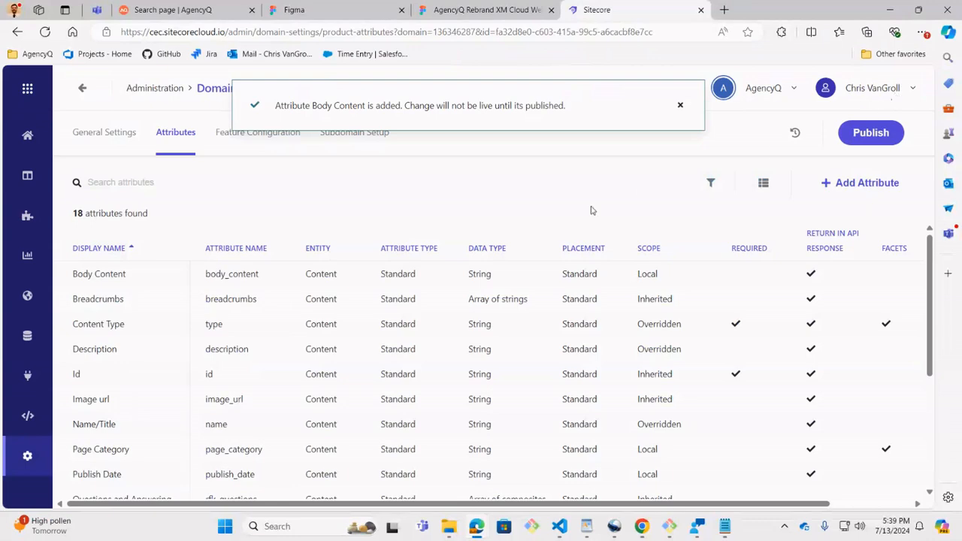
- Publish the domain settings with reindexing of all sources after publishing turned off
scroll(420, 311, down, 5)
scroll(420, 311, up, 5)
click(869, 133)
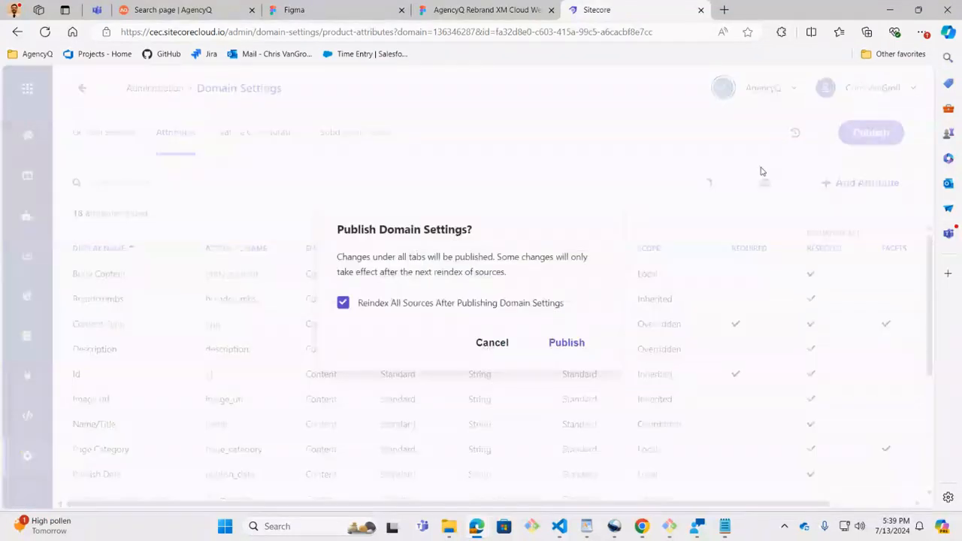
click(343, 305)
click(565, 344)
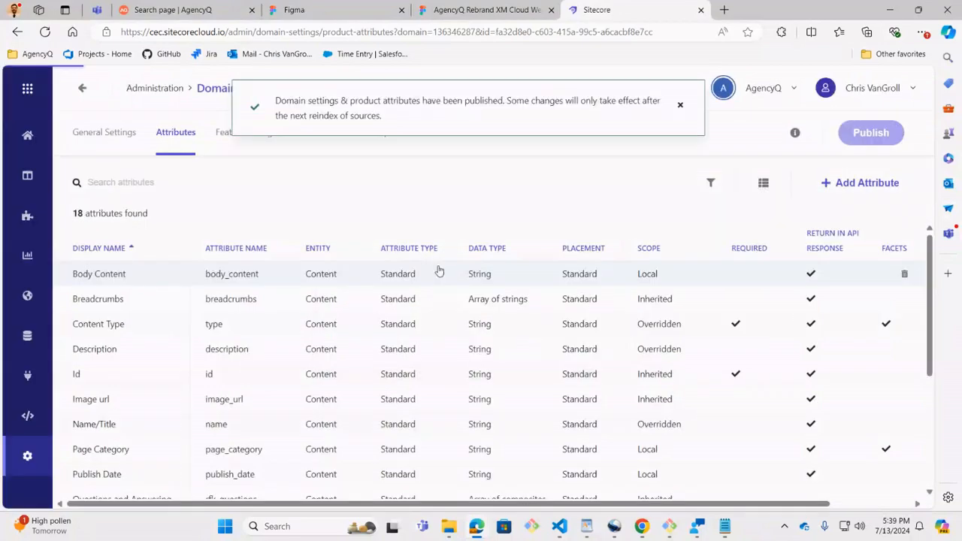
scroll(333, 290, down, 2)
scroll(333, 287, down, 2)
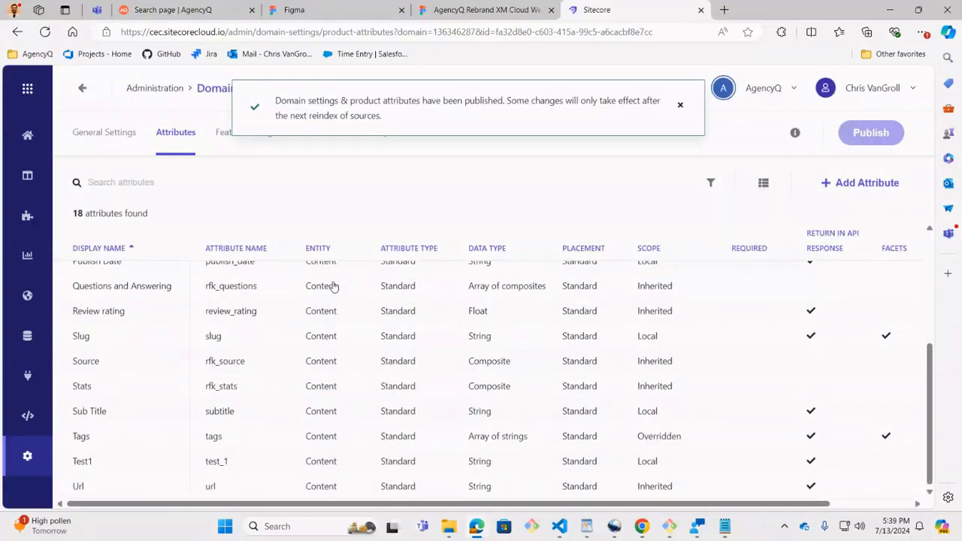
scroll(333, 287, up, 2)
scroll(333, 287, down, 2)
scroll(323, 308, up, 4)
scroll(314, 323, up, 1)
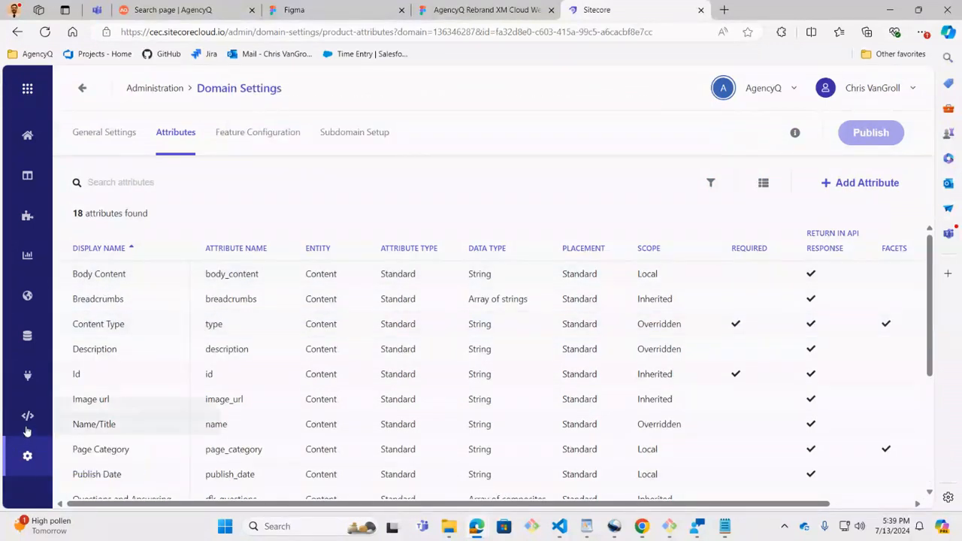
- Open the JS source code of the content tagger in the agencyQ source's JS Extractor document extractor
click(27, 383)
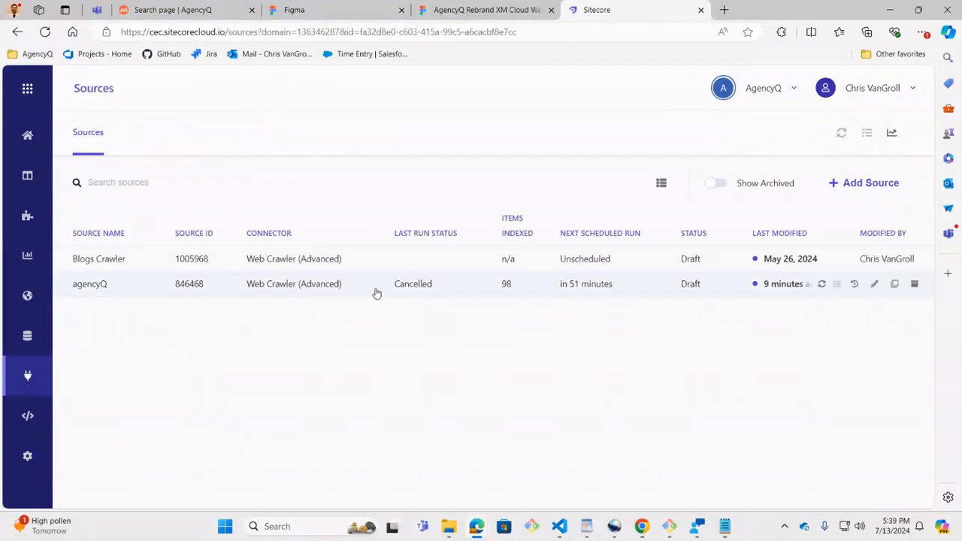
click(373, 291)
scroll(440, 289, down, 20)
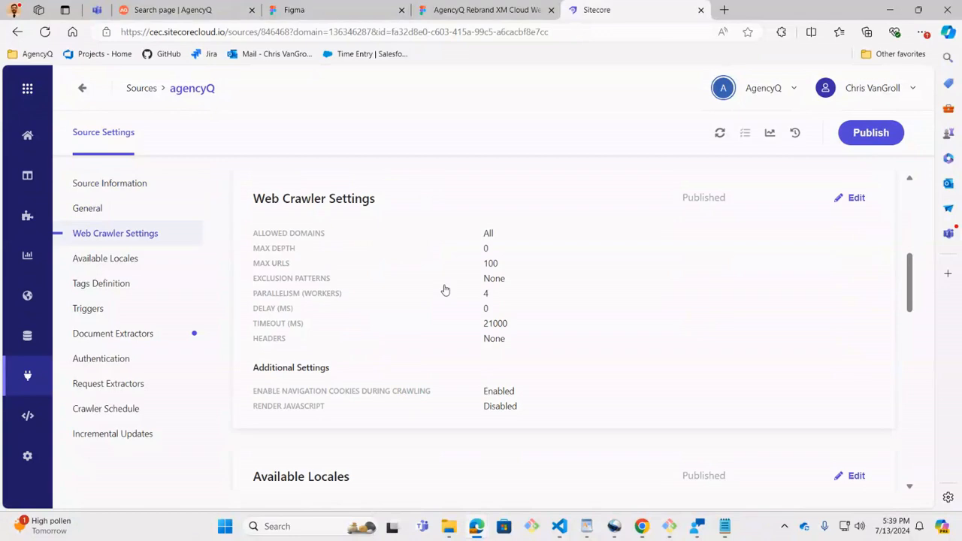
scroll(442, 286, up, 2)
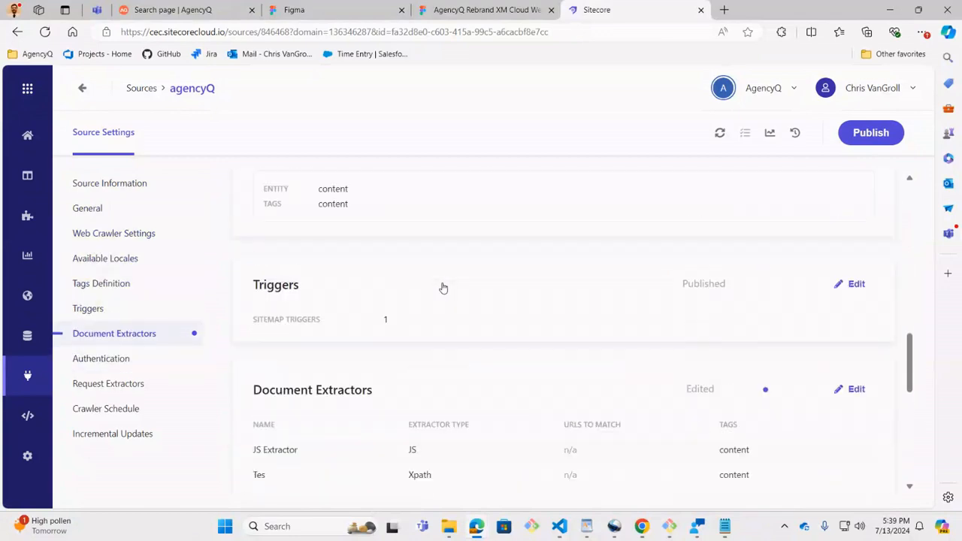
scroll(443, 285, down, 3)
scroll(305, 256, up, 1)
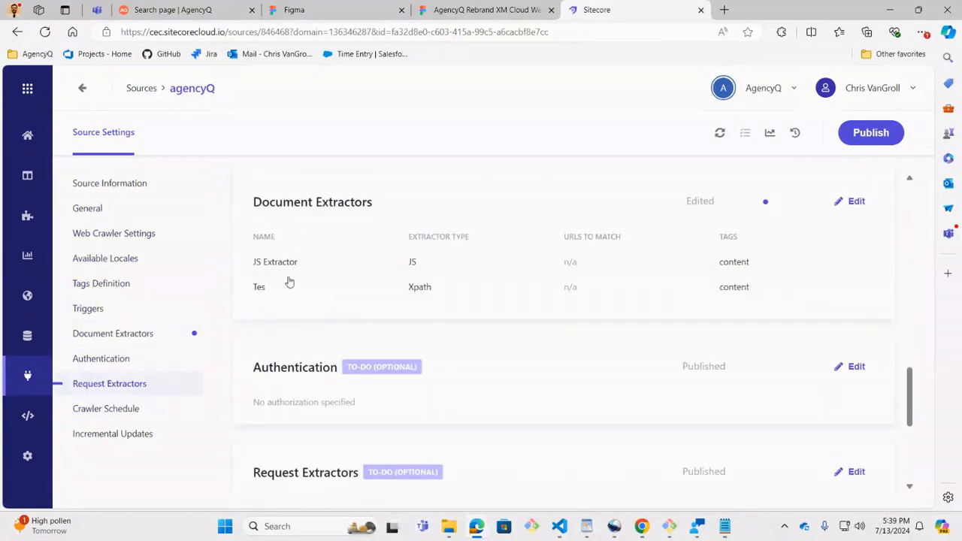
click(358, 265)
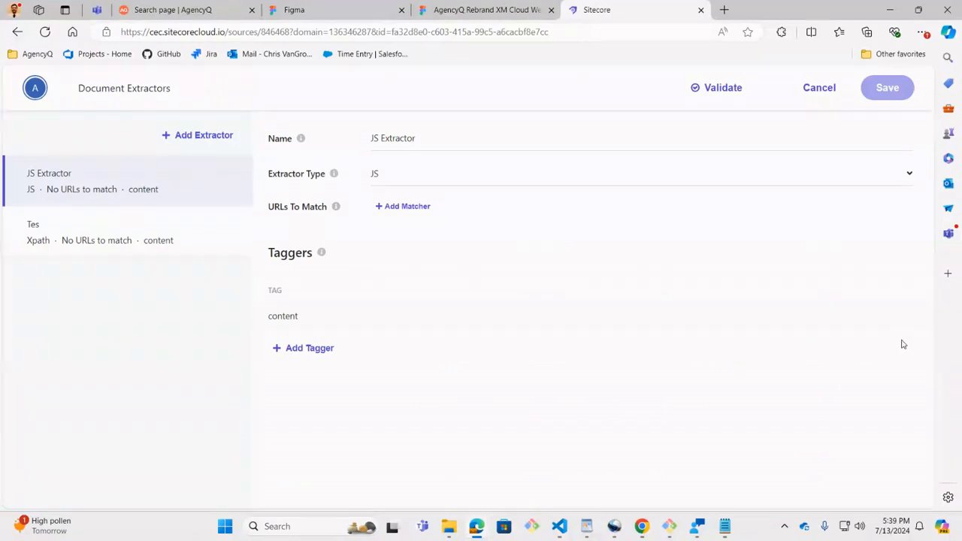
mouse_move(875, 323)
click(886, 317)
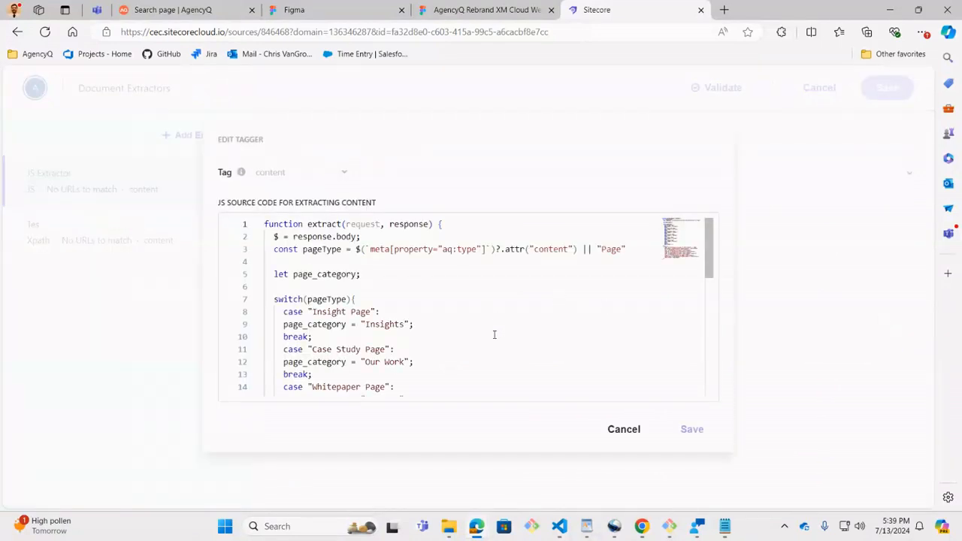
- Switch to body_content.txt in Notepad and copy the whole snippet that declares the body_content and content constants
click(714, 481)
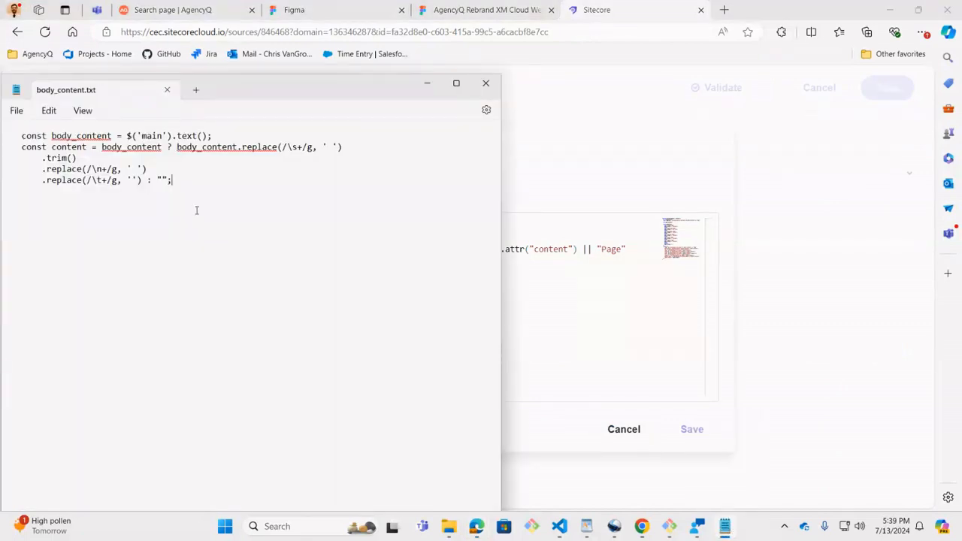
drag(215, 136, 154, 149)
click(213, 136)
mouse_move(229, 133)
mouse_down()
mouse_move(136, 136)
mouse_move(229, 140)
mouse_up()
click(154, 134)
click(227, 136)
drag(198, 188, 3, 139)
key(ctrl+c)
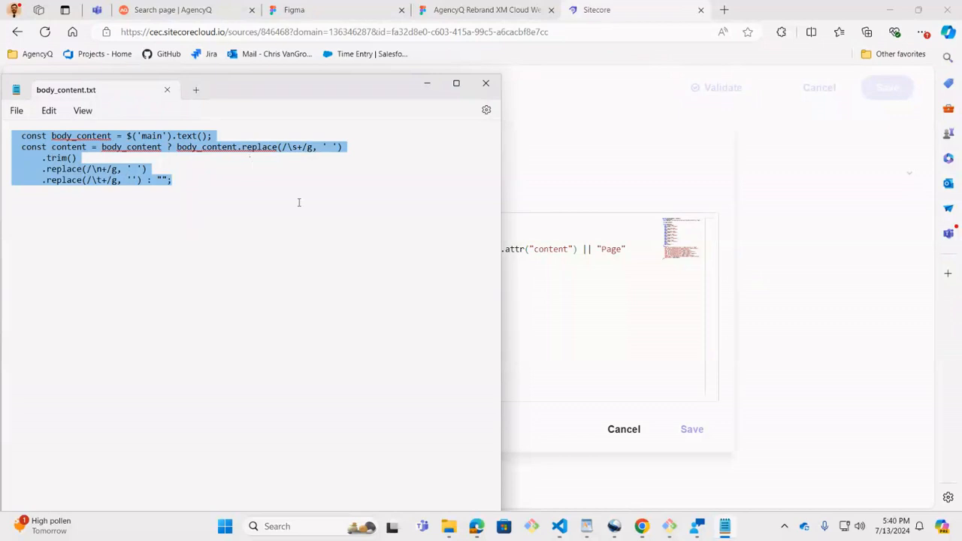
- Insert the copied snippet below the pageType line of the browser's JS source code and align the body_content line's indentation
click(592, 297)
click(634, 249)
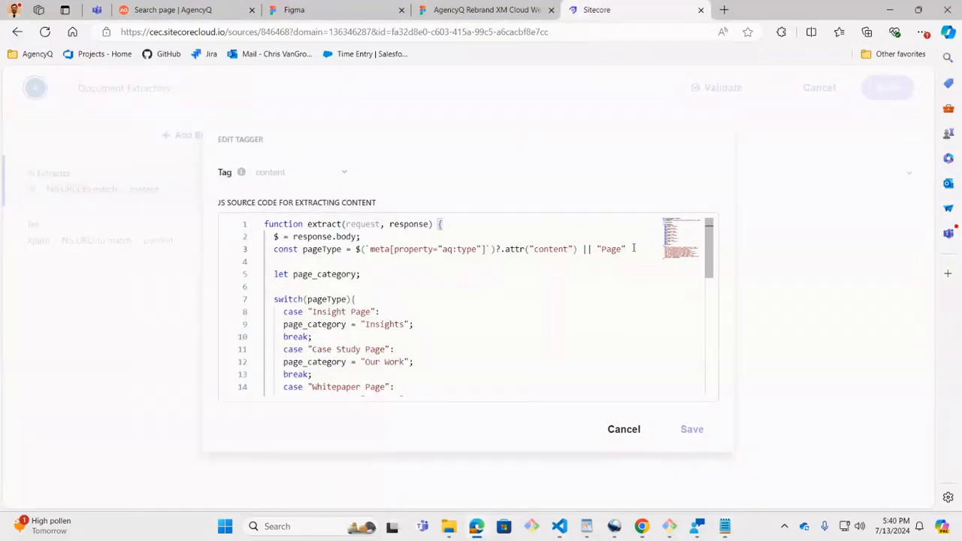
key(ctrl+v)
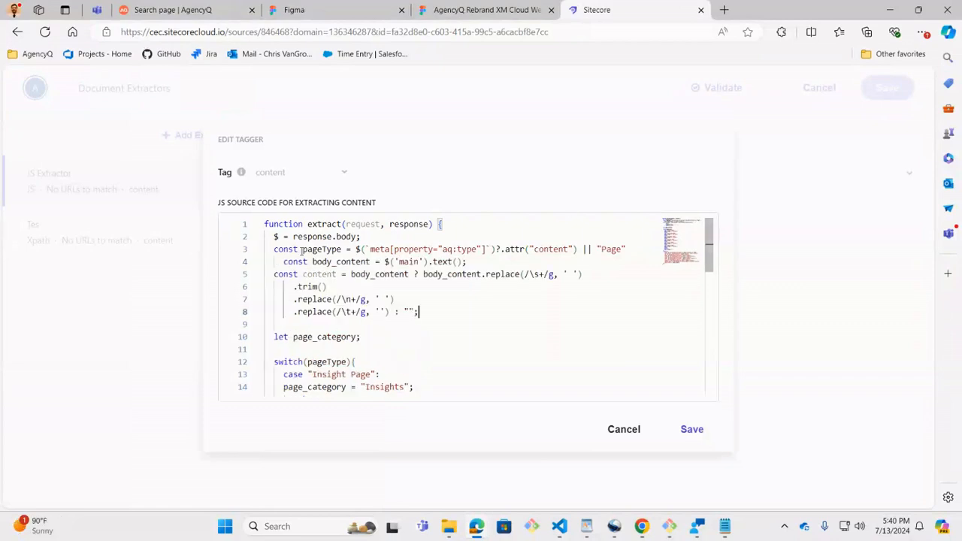
click(285, 262)
key(BackSpace)
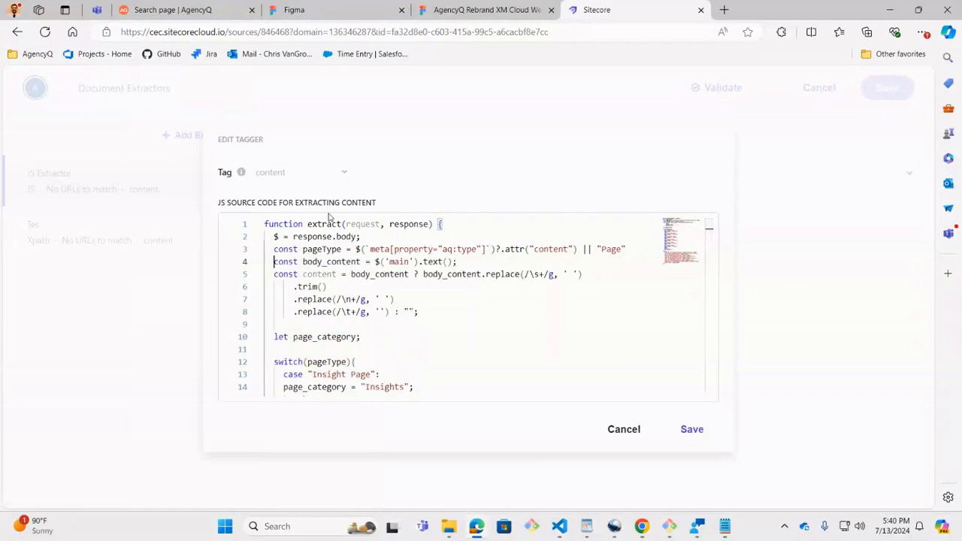
- Add a "body_content": body_content entry after page_category in the object returned by the extract function
scroll(361, 278, down, 6)
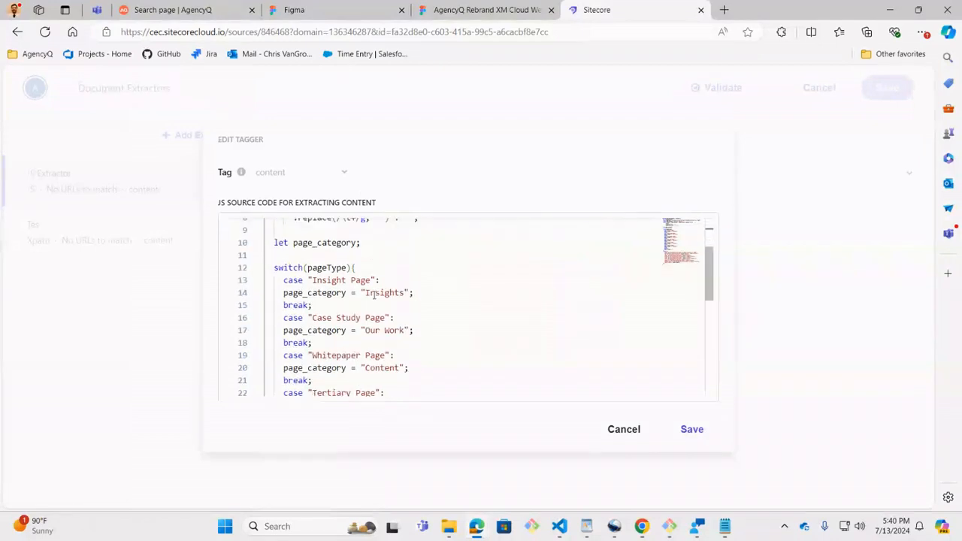
scroll(371, 285, down, 3)
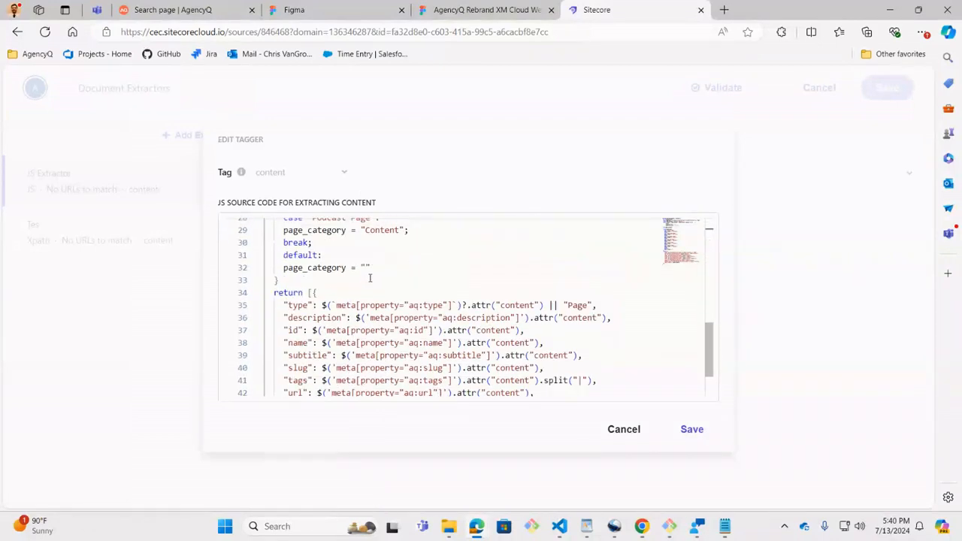
scroll(397, 273, up, 2)
scroll(399, 273, down, 4)
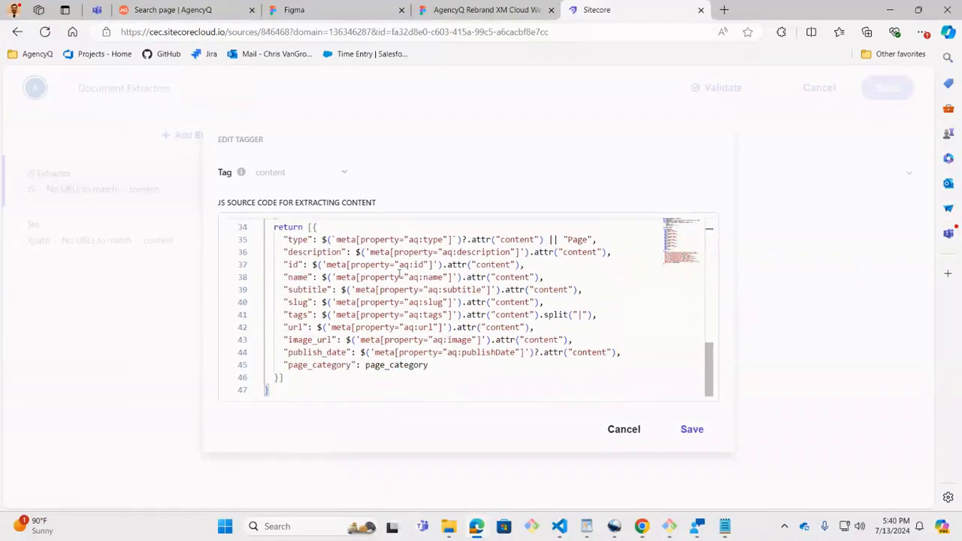
click(434, 365)
text(,)
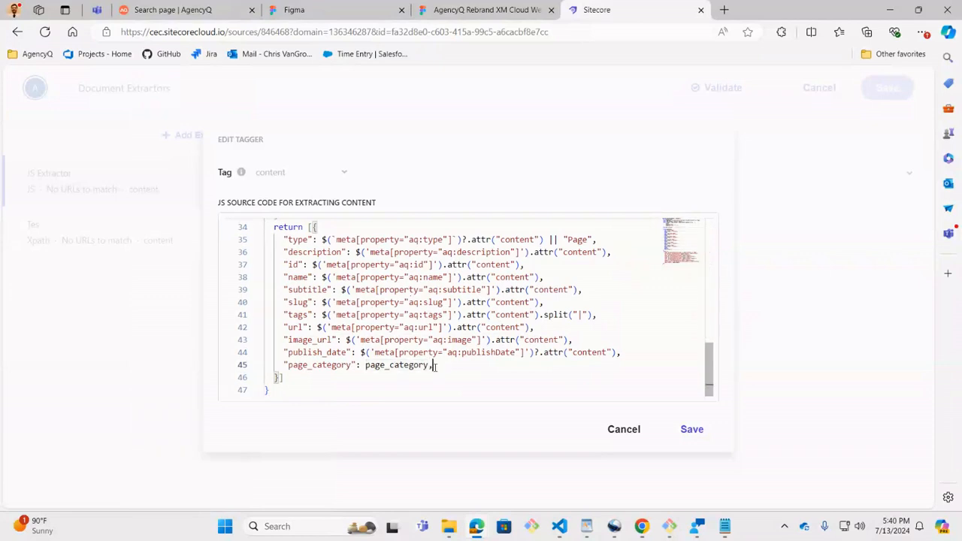
key(Return)
text("bo)
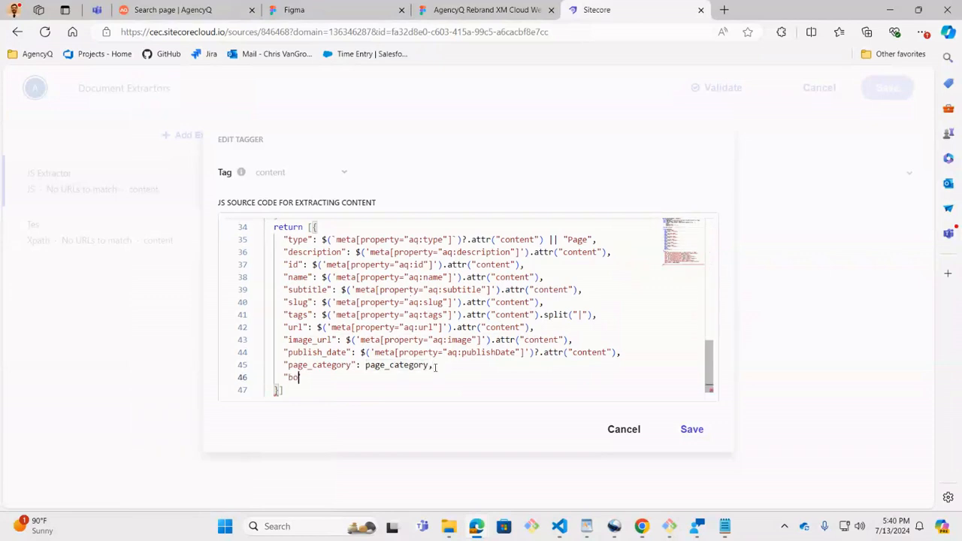
text(dy_content)
text(":)
text( body)
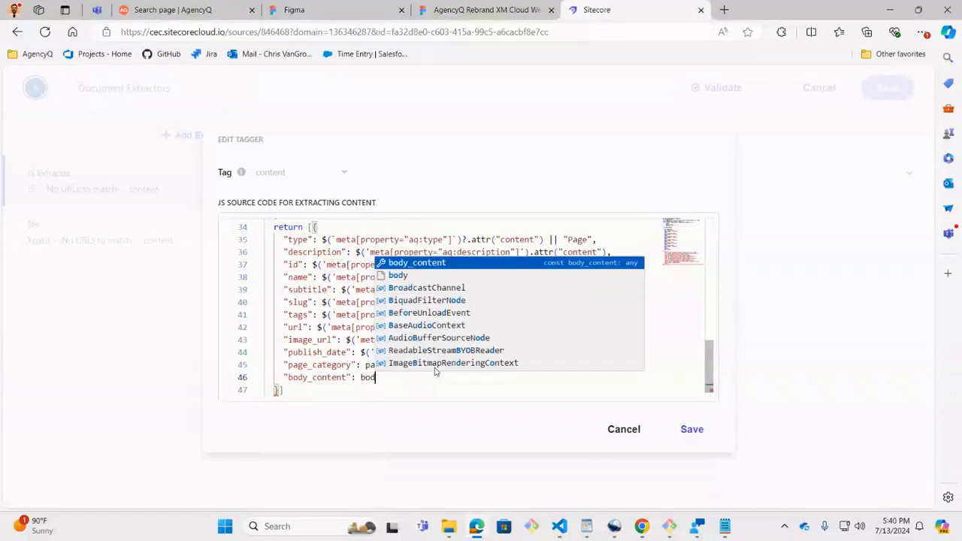
key(Down)
key(Return)
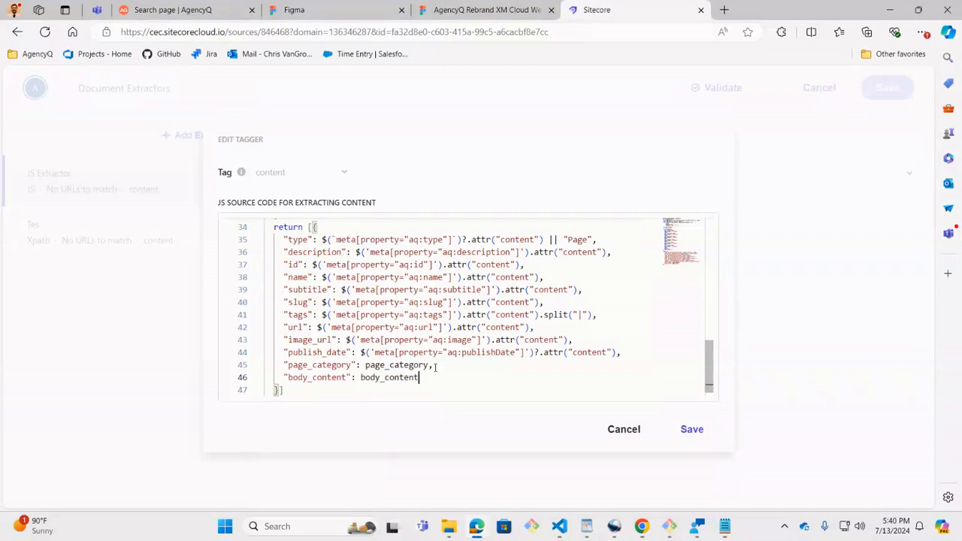
- Save the tagger and document extractors, and publish the agencyQ source without triggering a source scan
click(691, 430)
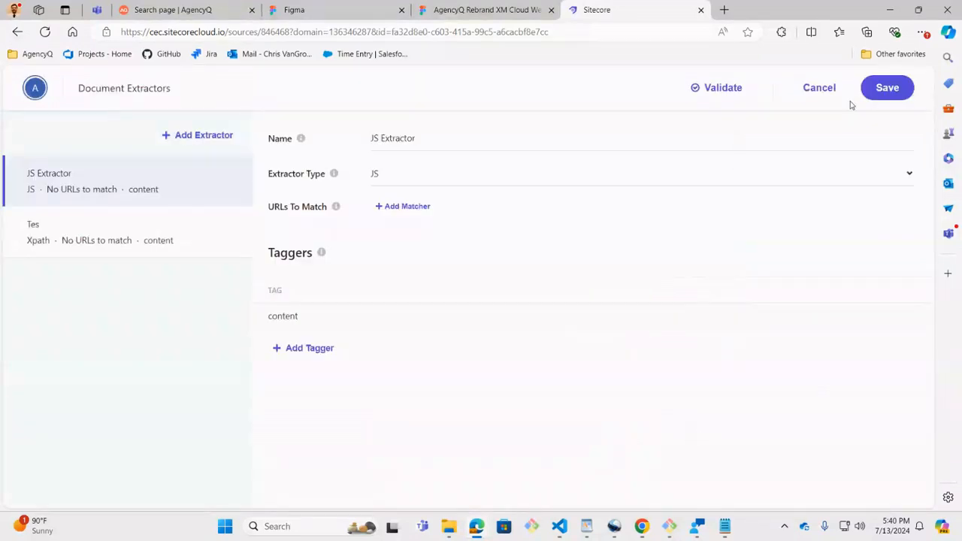
click(891, 93)
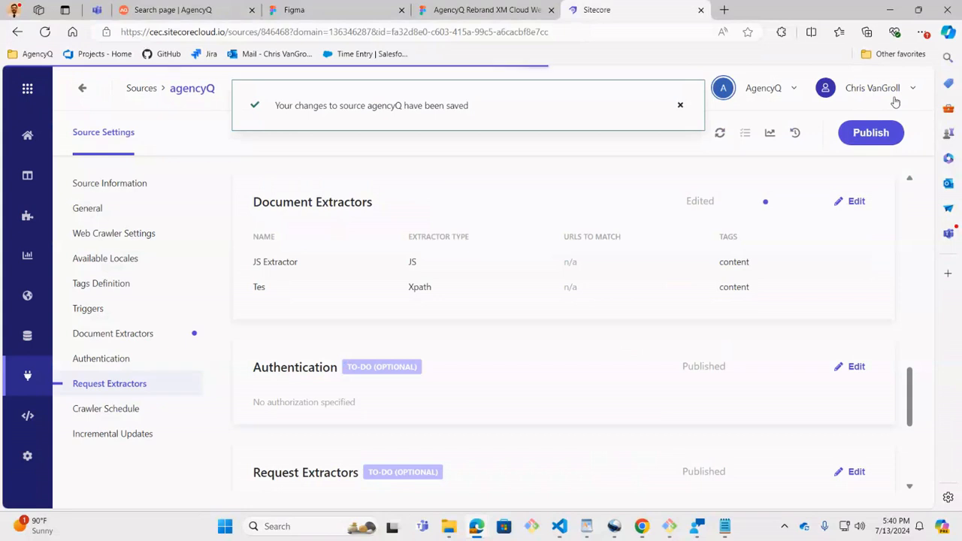
click(681, 108)
click(857, 132)
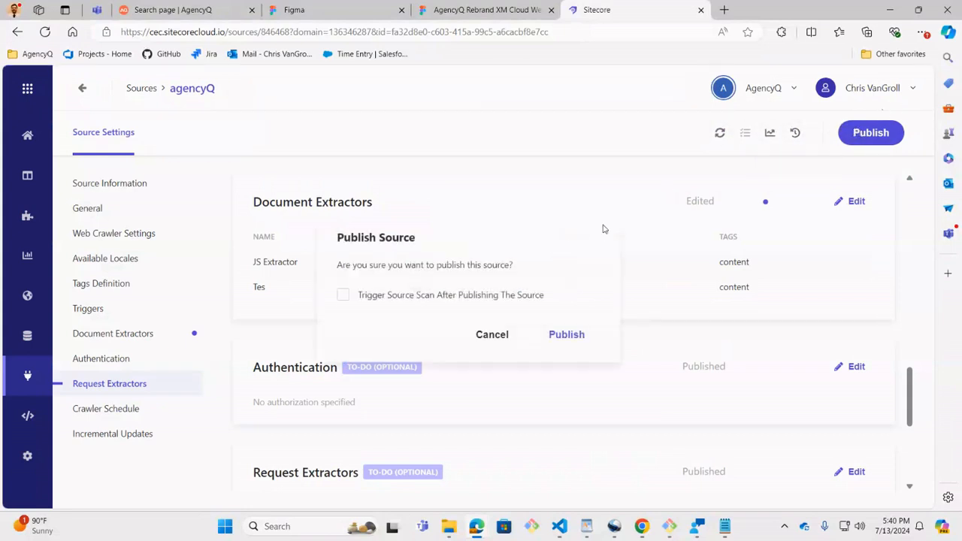
click(561, 340)
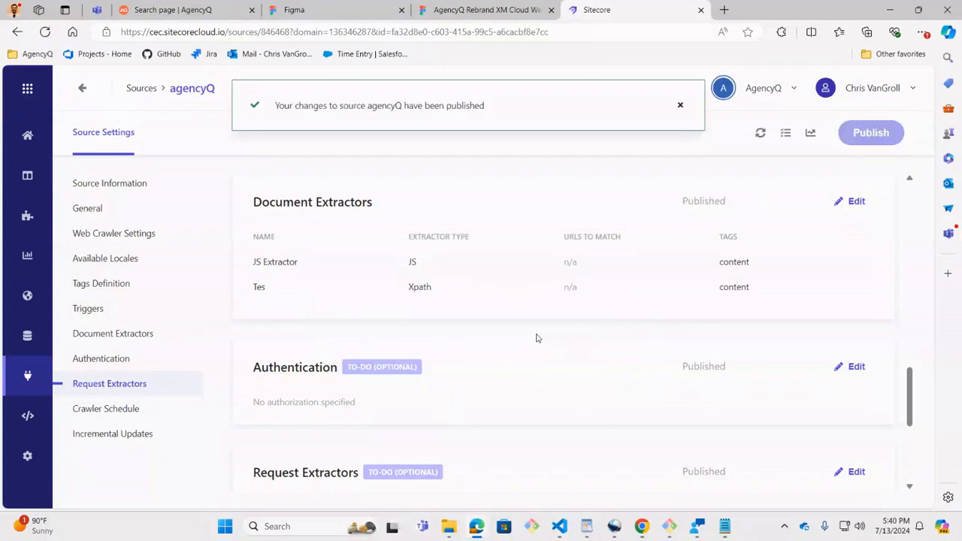
click(681, 106)
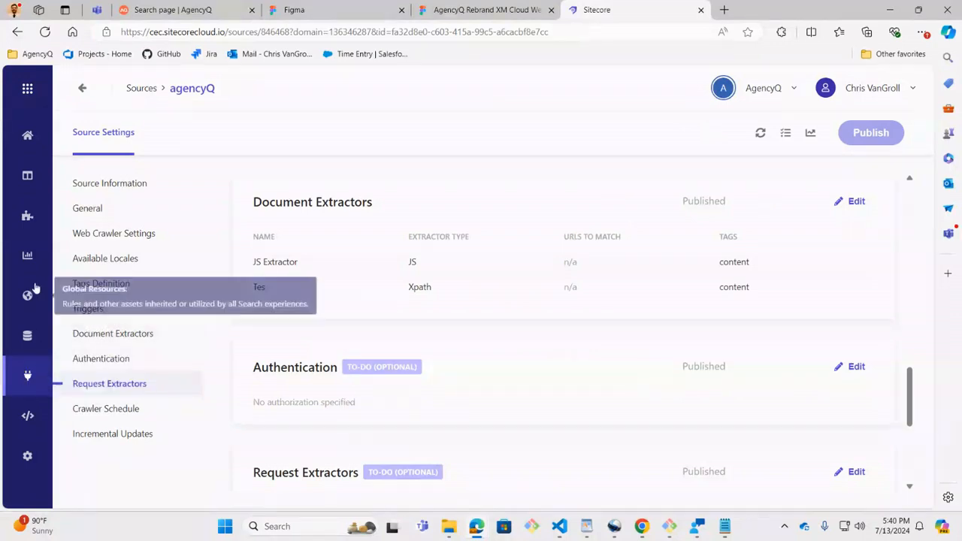
- Open the Textual Relevance settings of the rank 1 rule in the [Search Results Page] Search Results widget's Default Variation
click(28, 216)
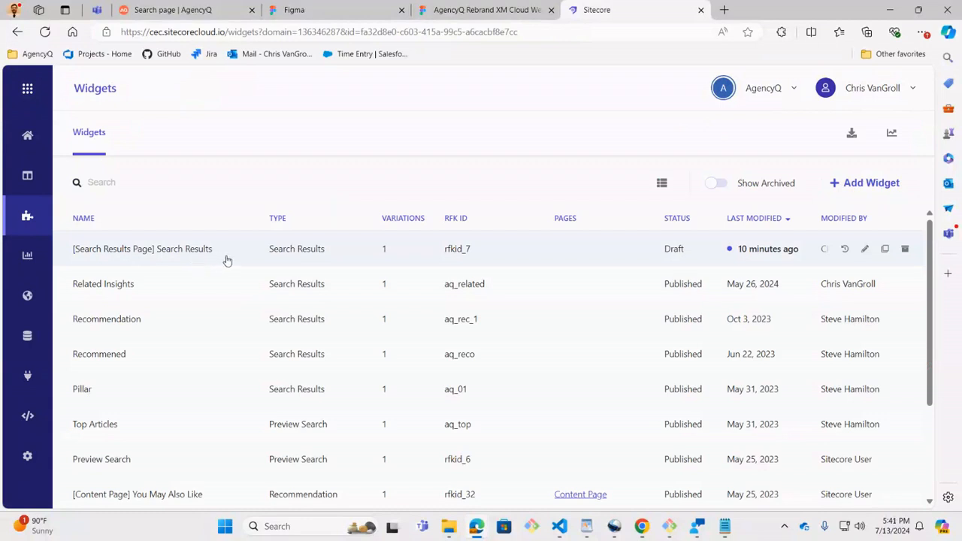
click(227, 260)
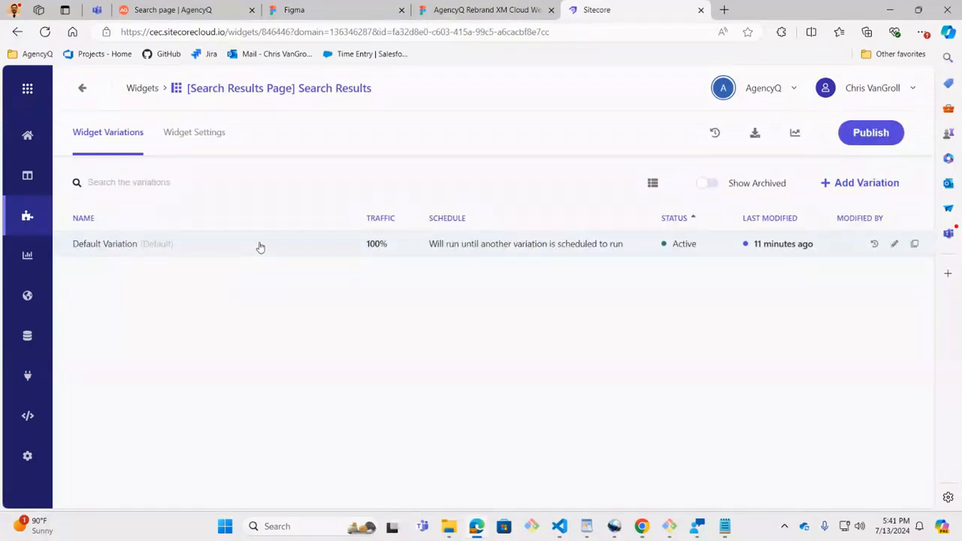
click(260, 246)
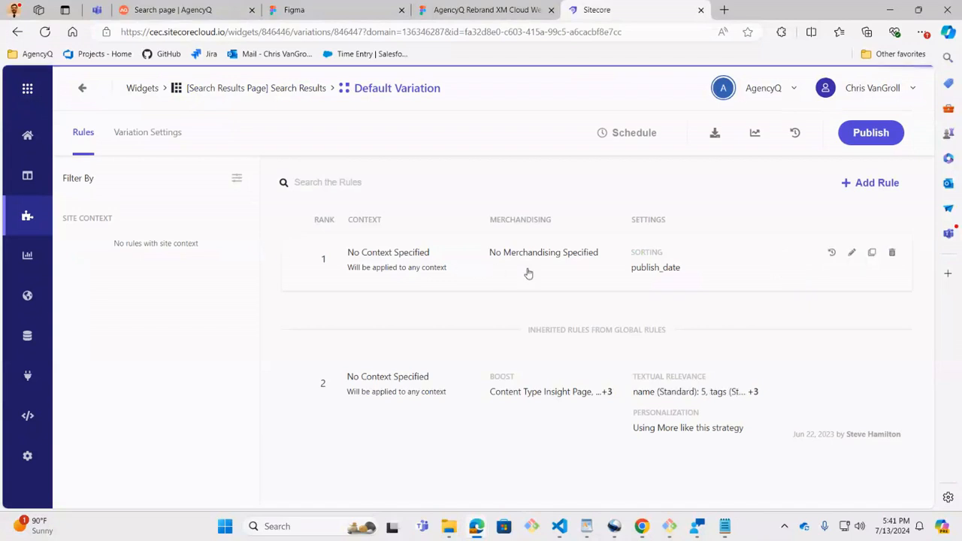
click(528, 273)
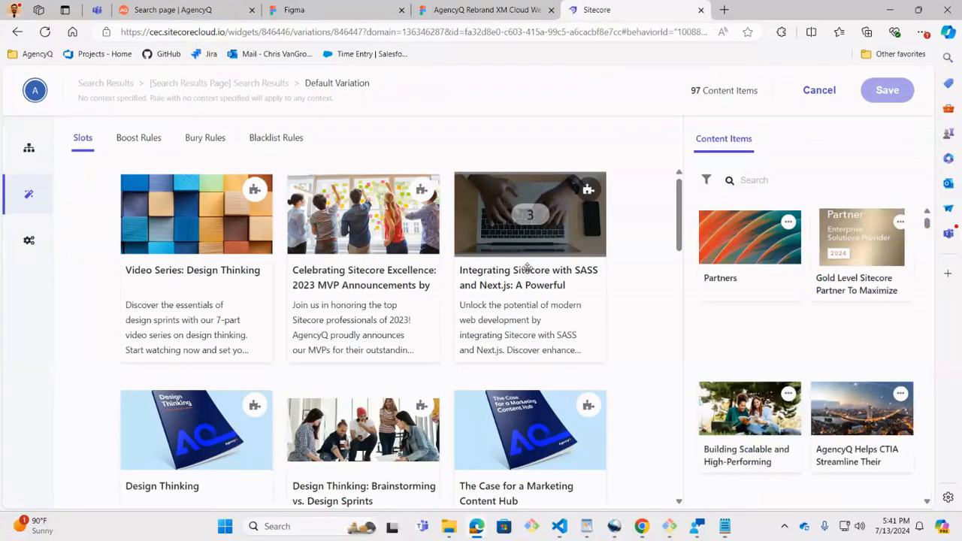
click(28, 240)
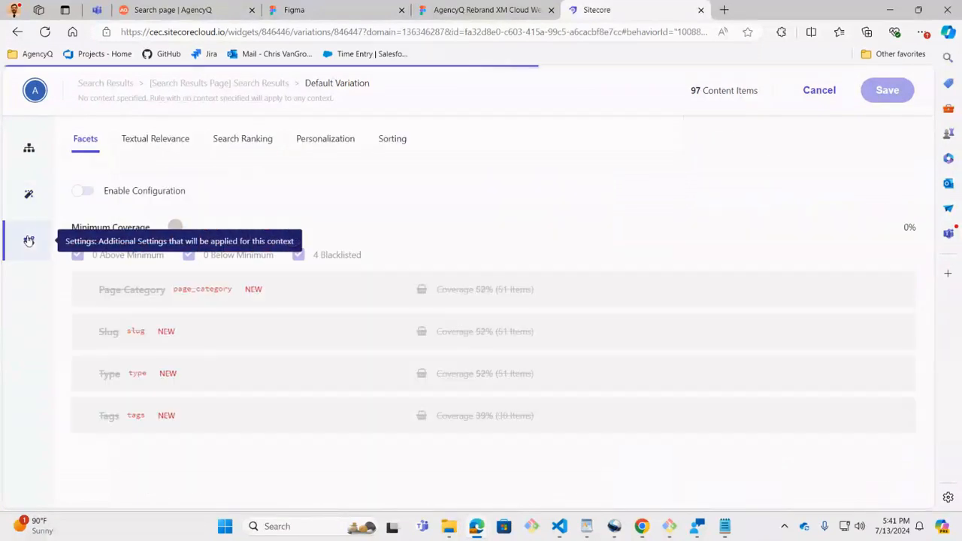
click(154, 139)
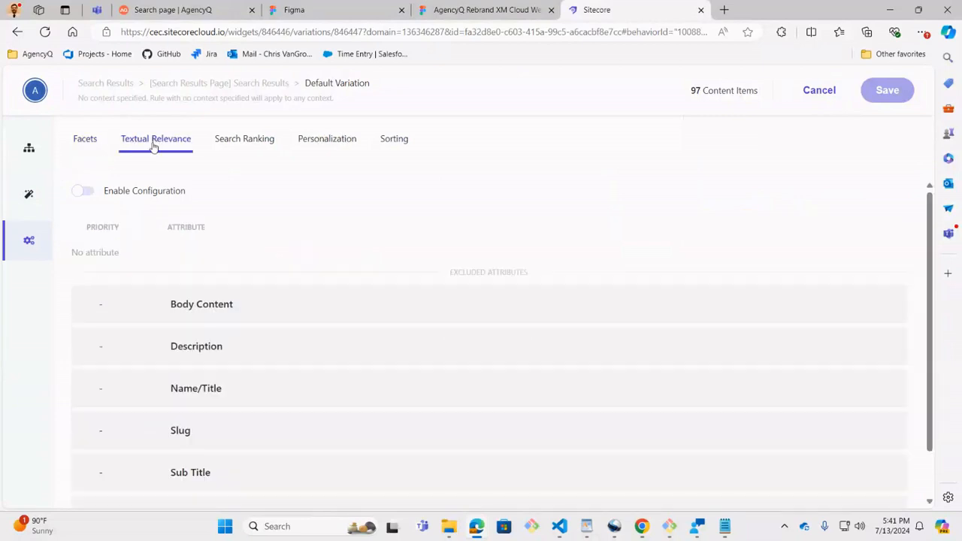
- Enable the rule's Textual Relevance configuration and switch the attribute list to Advanced Mode
scroll(395, 254, down, 1)
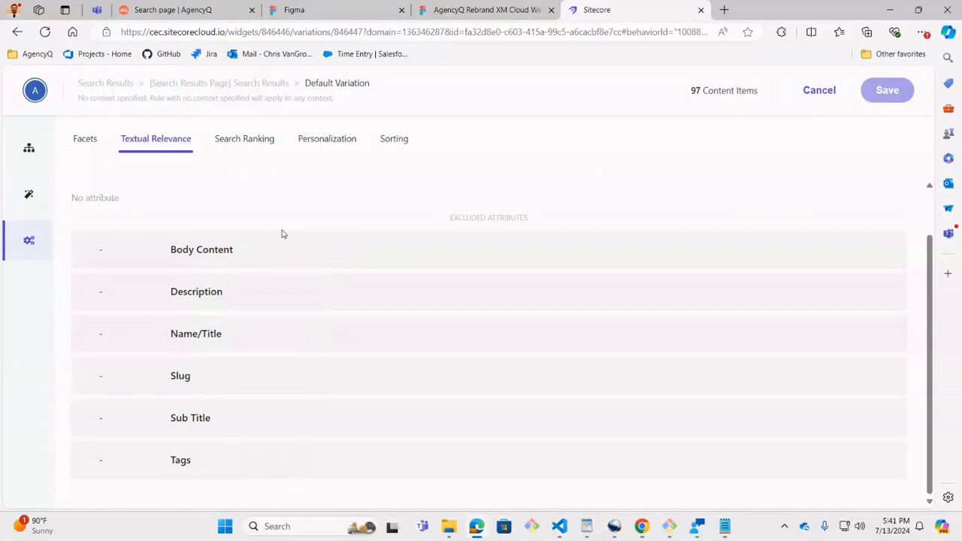
scroll(473, 350, up, 1)
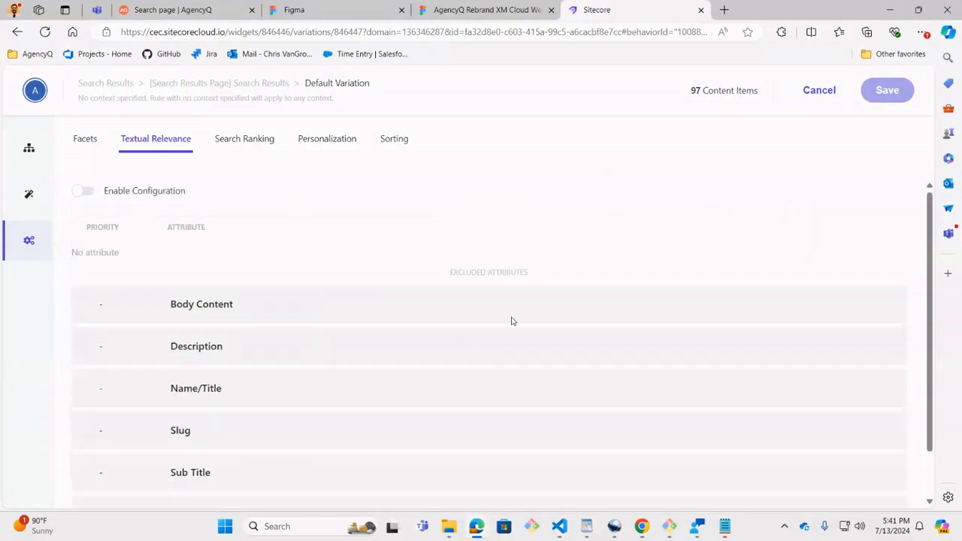
scroll(782, 359, down, 1)
scroll(774, 354, up, 1)
click(80, 194)
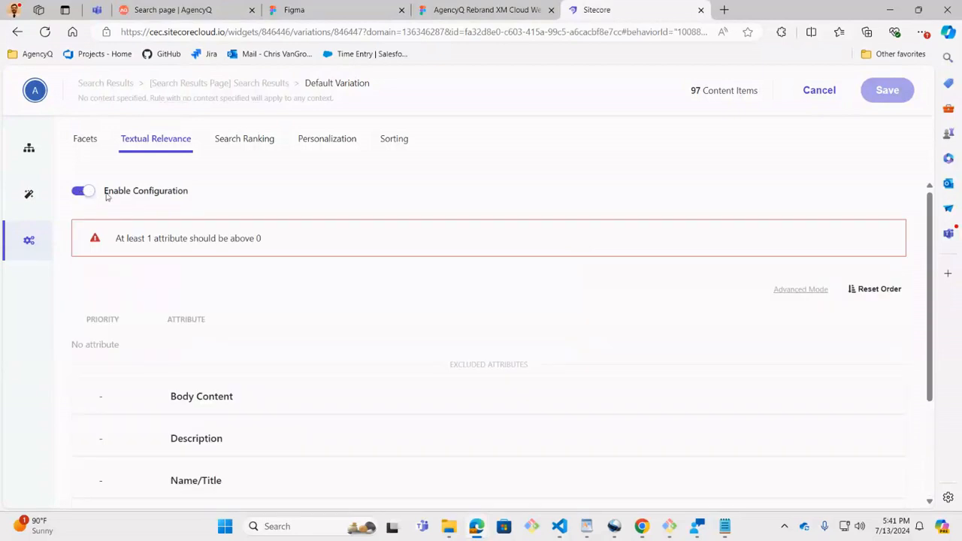
scroll(437, 251, down, 2)
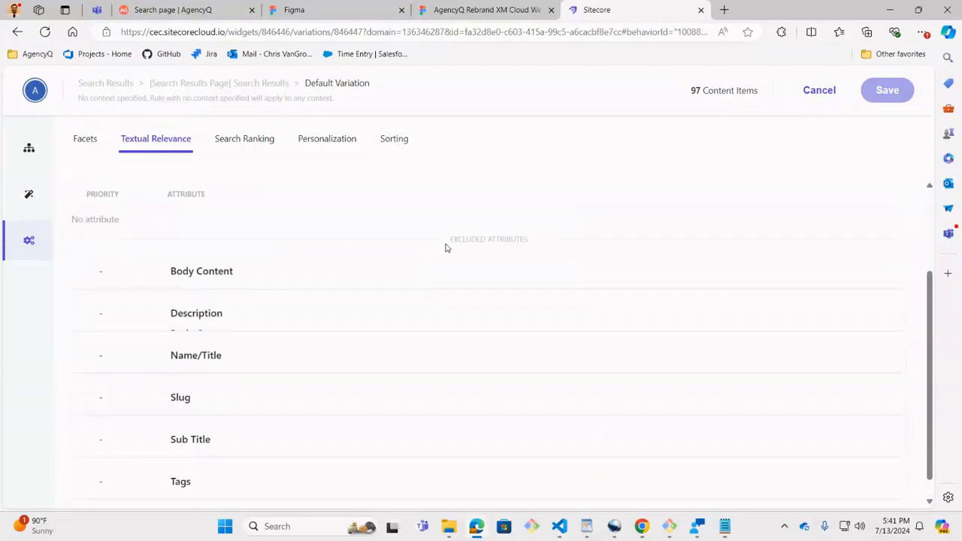
scroll(445, 248, up, 2)
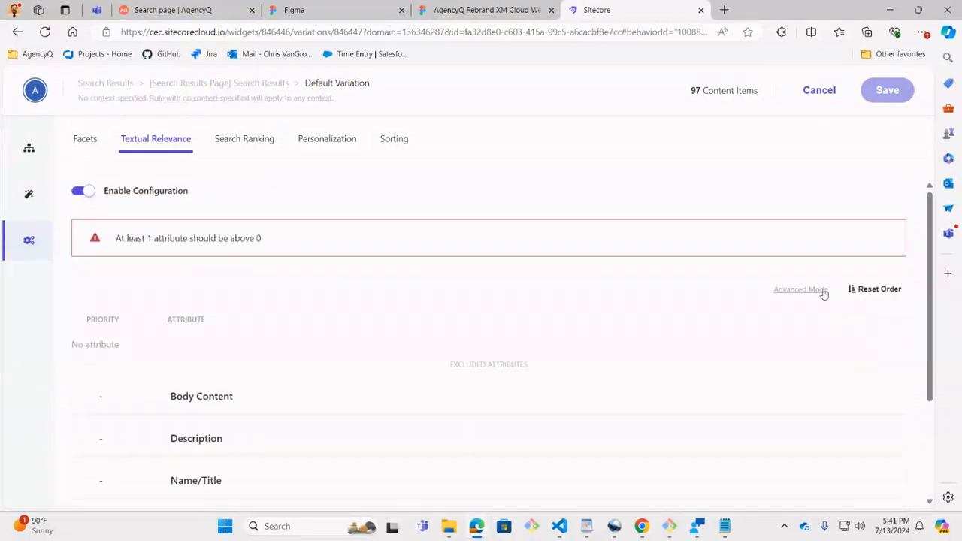
click(810, 290)
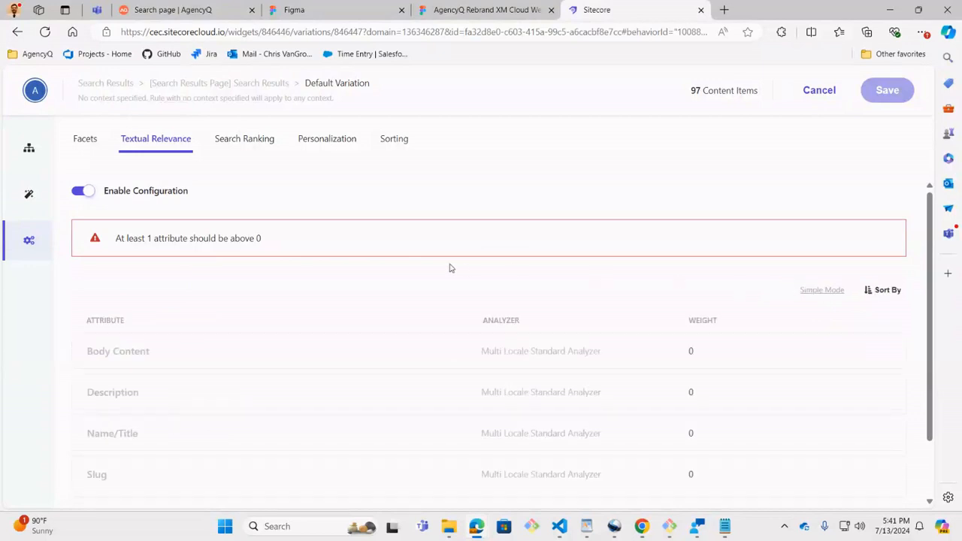
- Set the textual relevance weights to 1 for Name/Title, .5 for Description and .25 for Body Content
scroll(449, 268, down, 1)
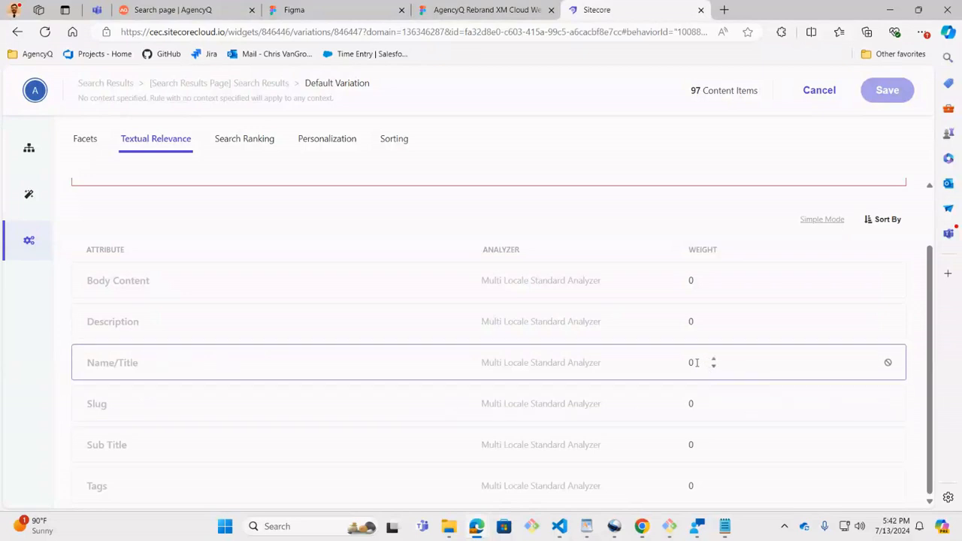
key(BackSpace)
text(1)
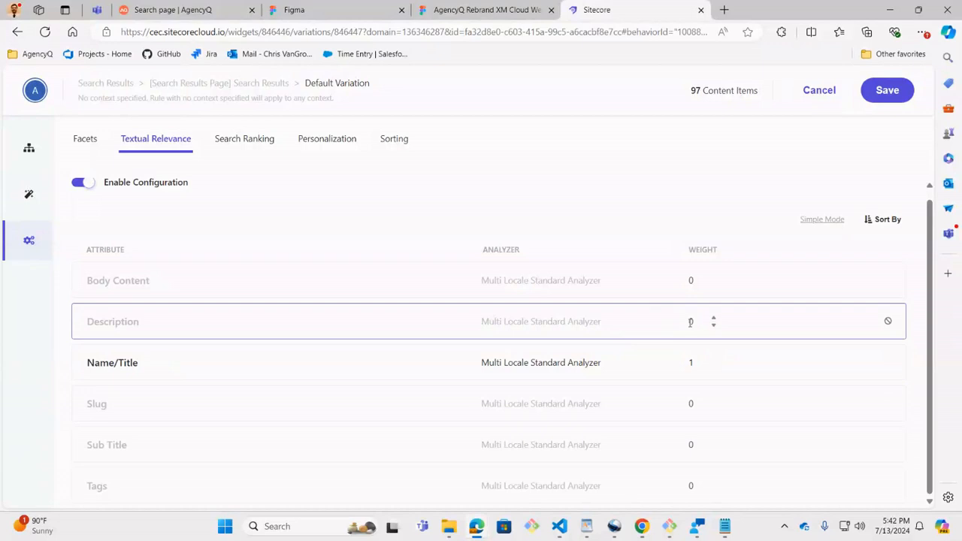
text(5)
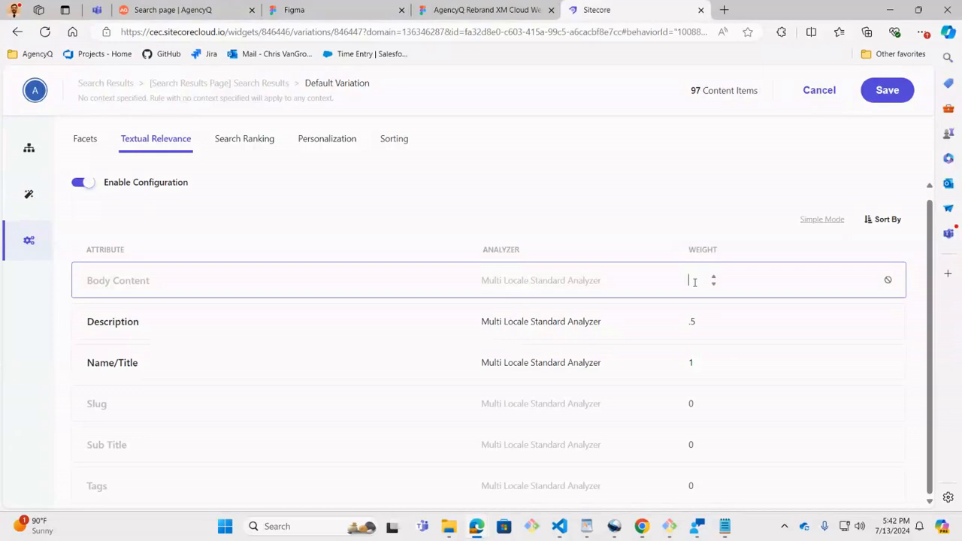
text(25)
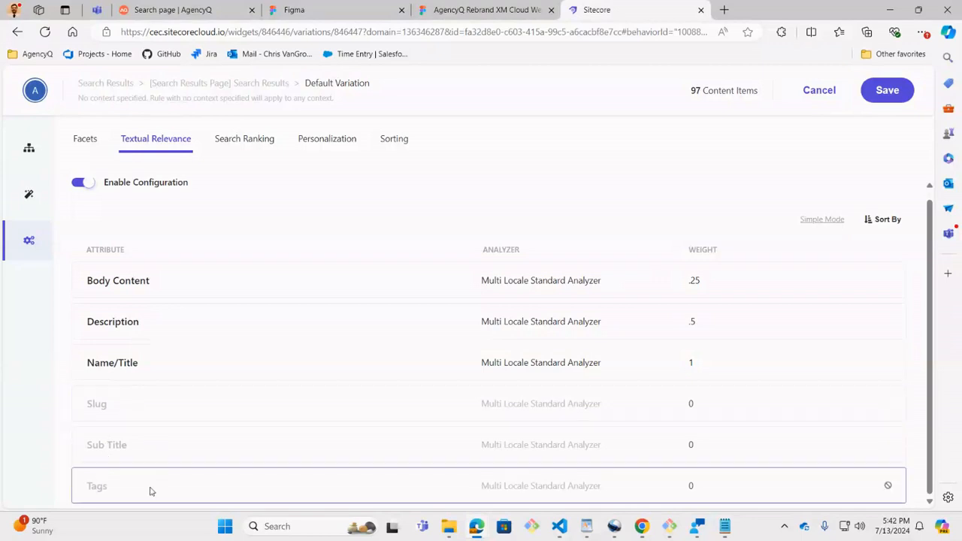
- Set the textual relevance weights to 1 for Tags, 1 for Slug and .5 for Sub Title
click(693, 486)
text(1)
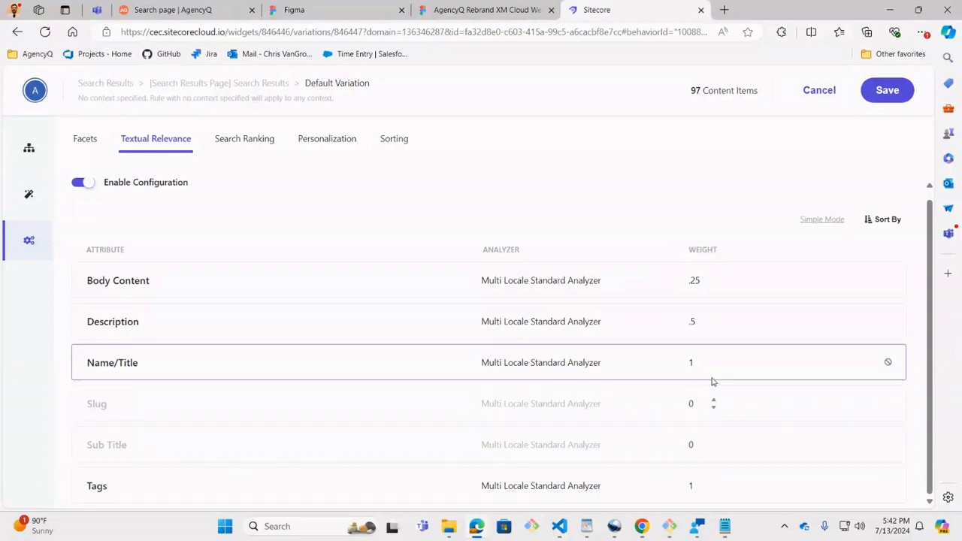
text(1)
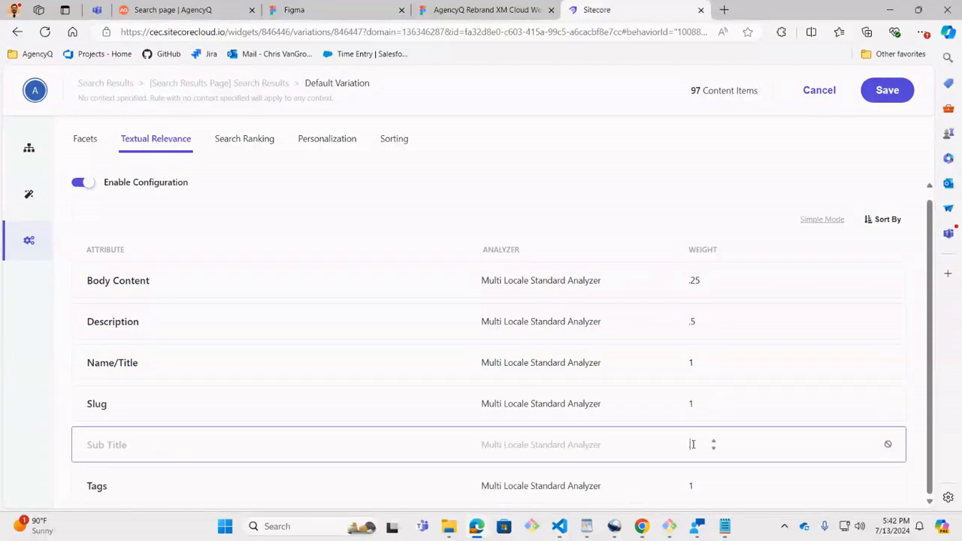
click(692, 444)
text(.5)
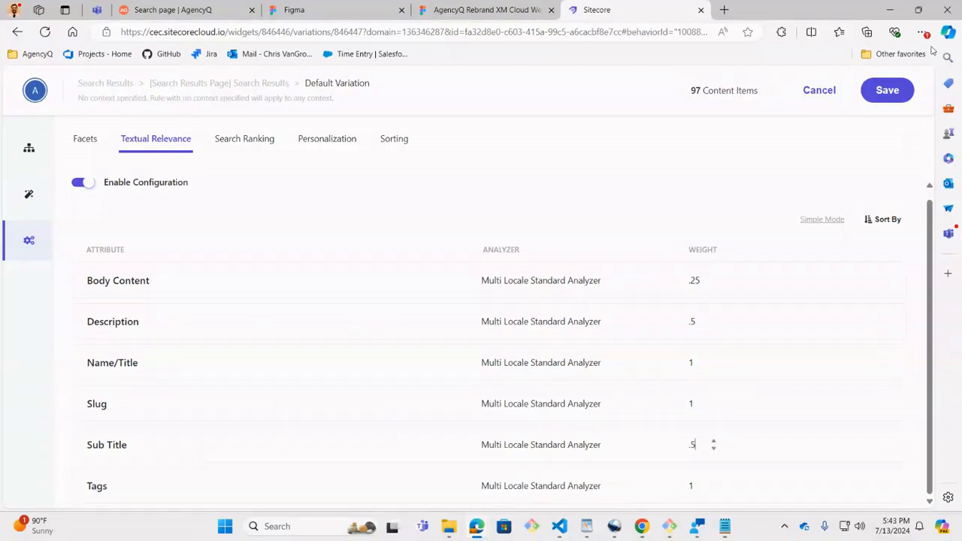
- Save the rule changes and publish the Default Variation of the Search Results widget
click(888, 100)
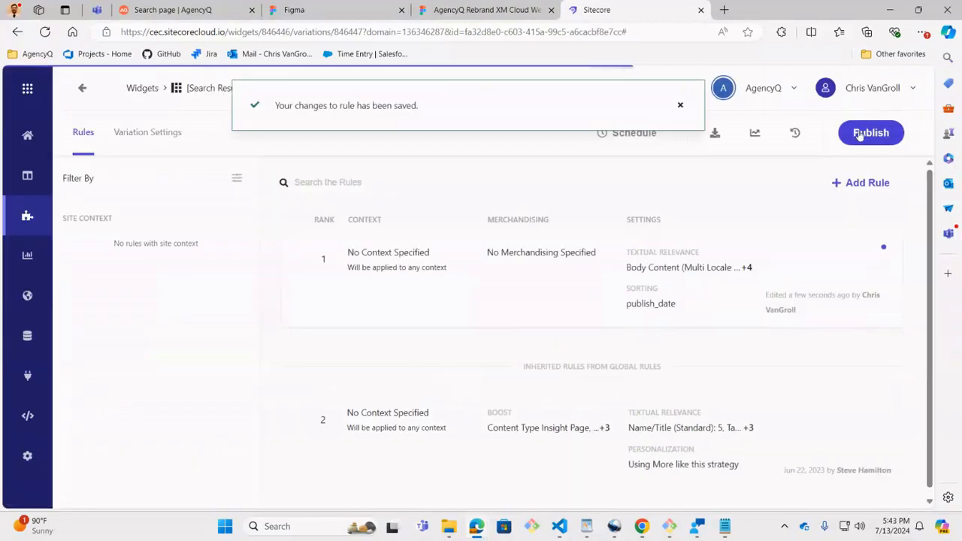
click(872, 132)
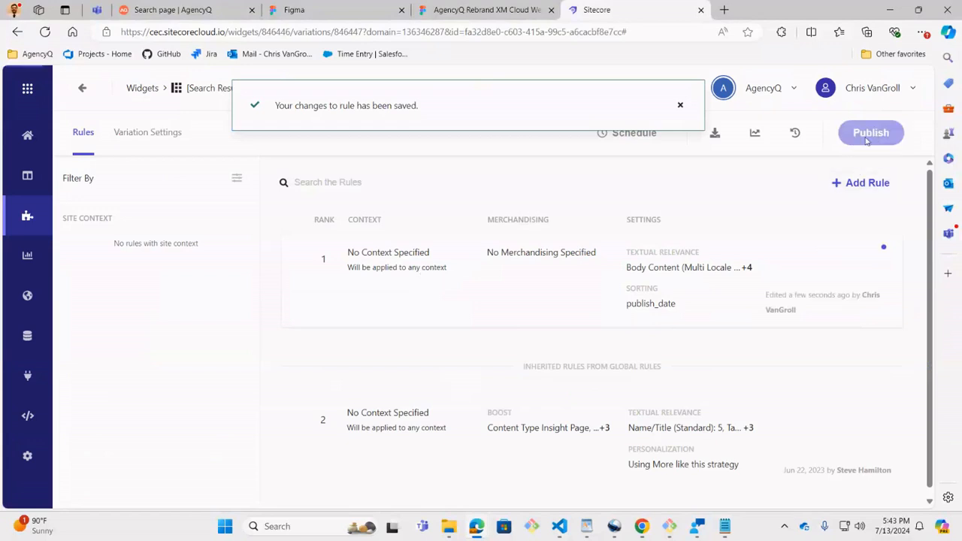
click(681, 103)
click(680, 104)
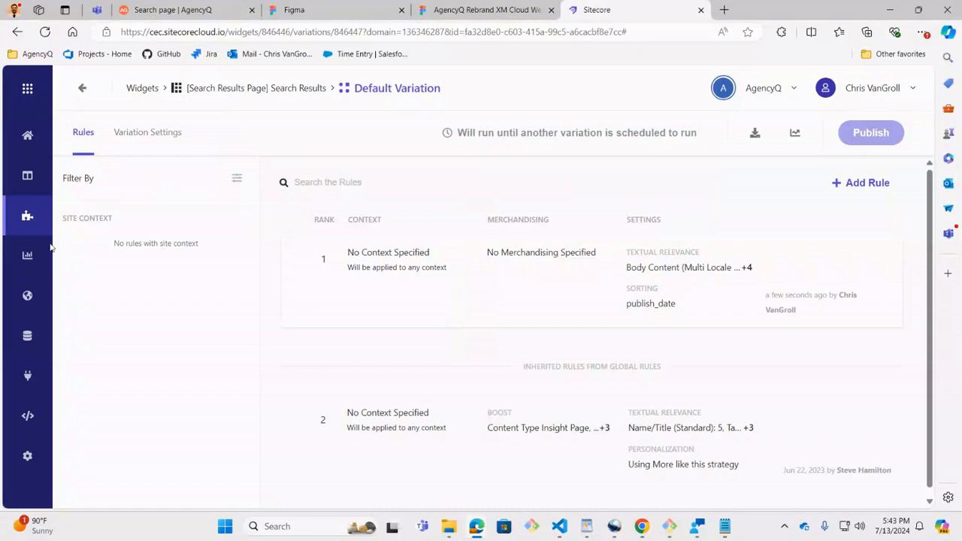
- Open the agencyQ source and review its run status and web crawler settings
click(28, 373)
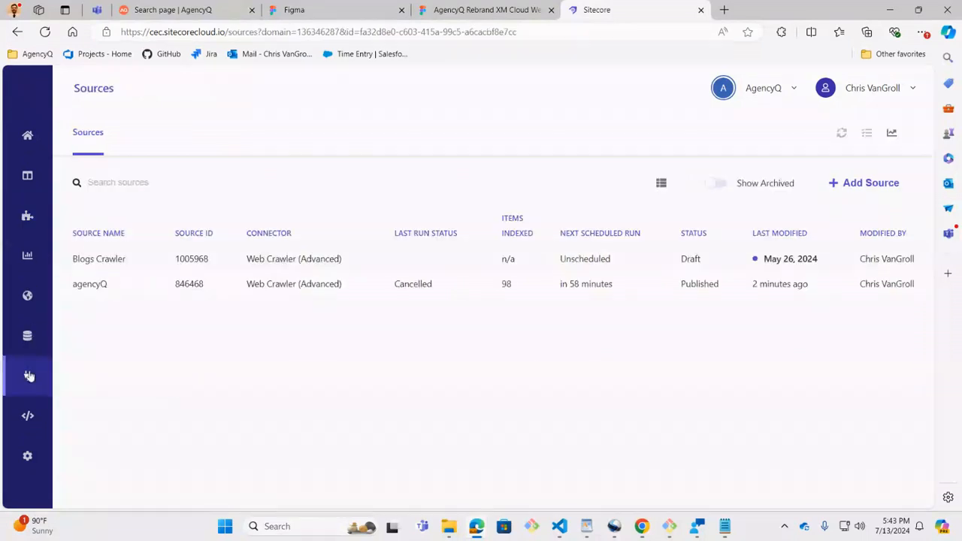
click(200, 286)
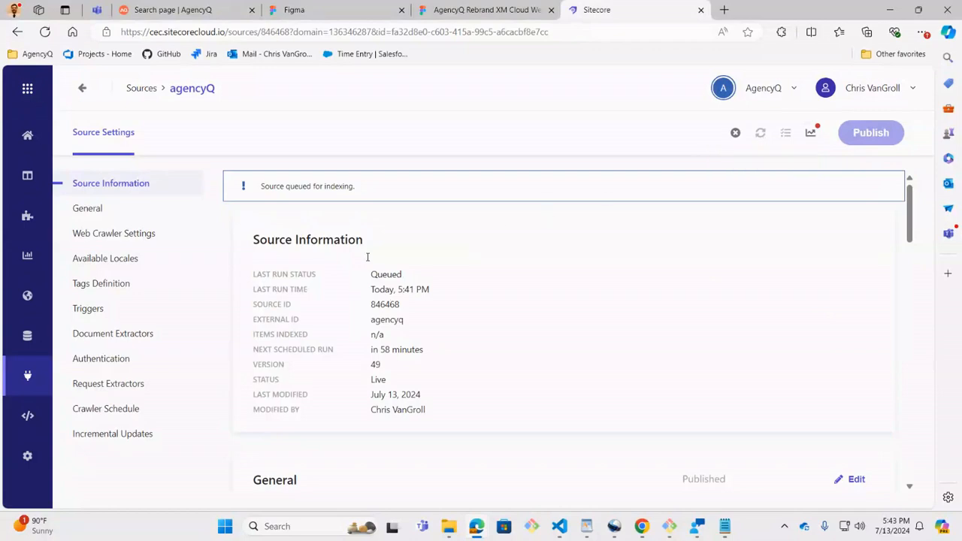
scroll(408, 276, down, 8)
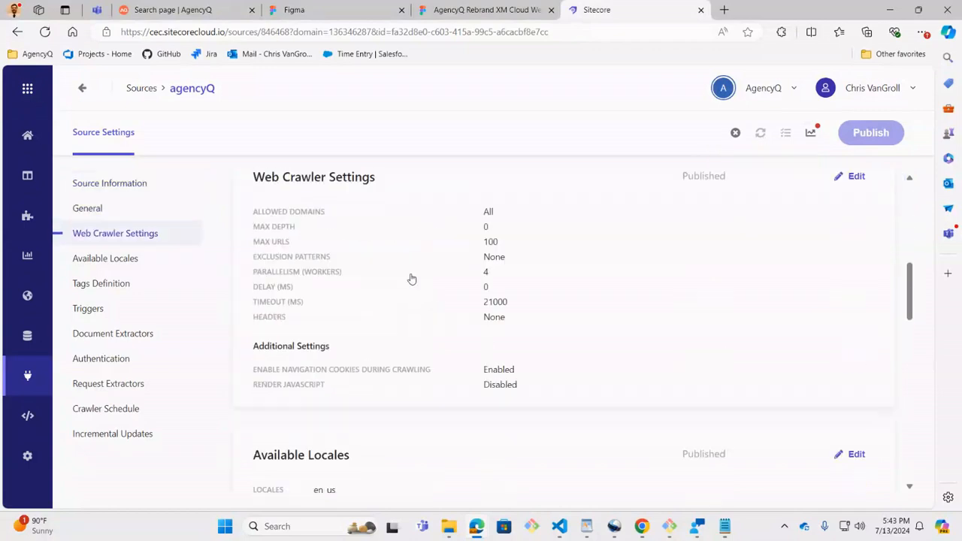
scroll(408, 277, up, 8)
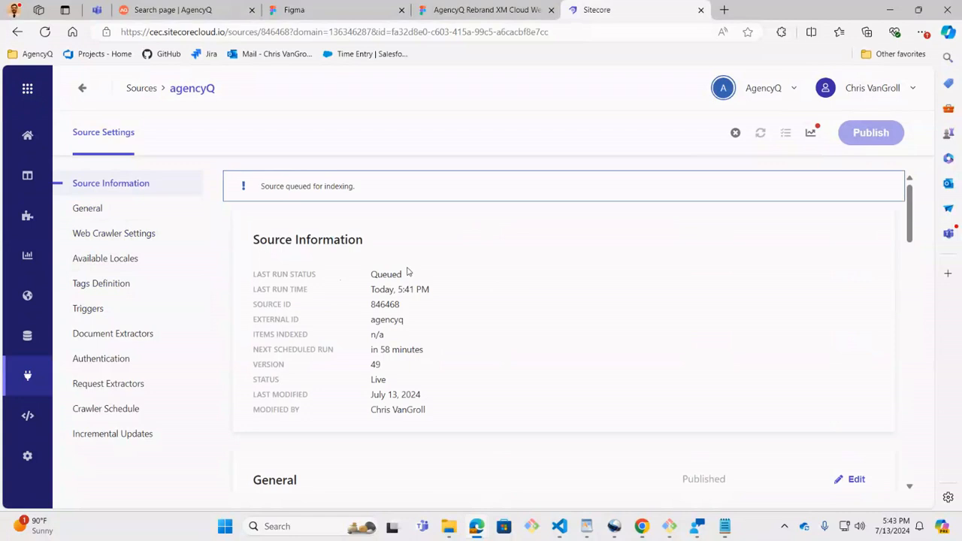